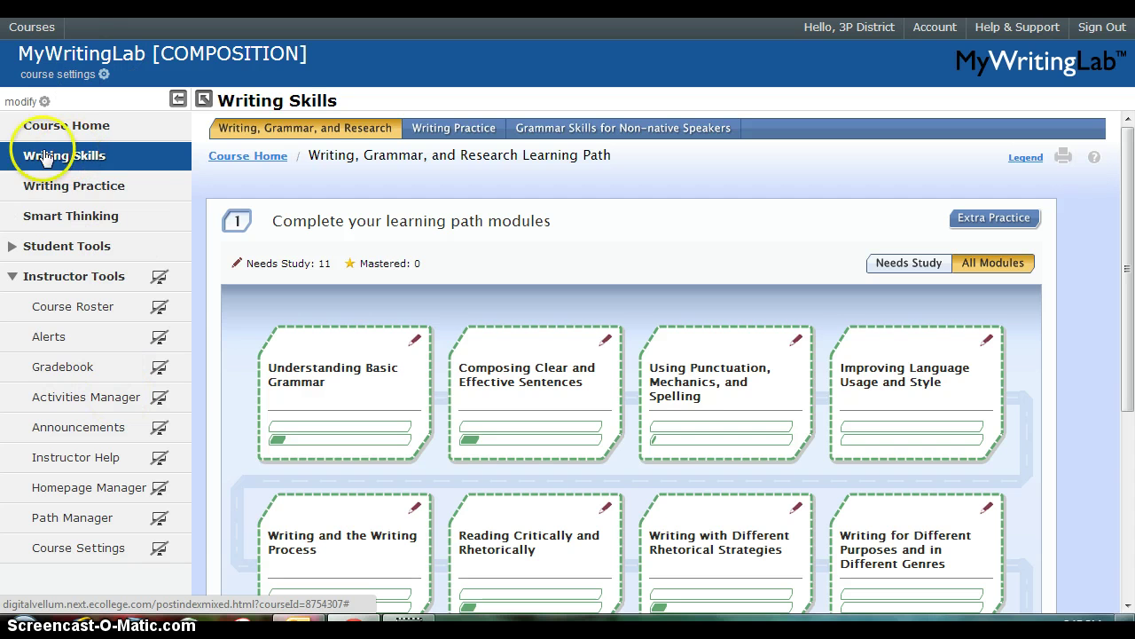
Step: Open the Understanding Basic Grammar module from the Writing, Grammar, and Research learning path and view its topics and activities
left_click(53, 173)
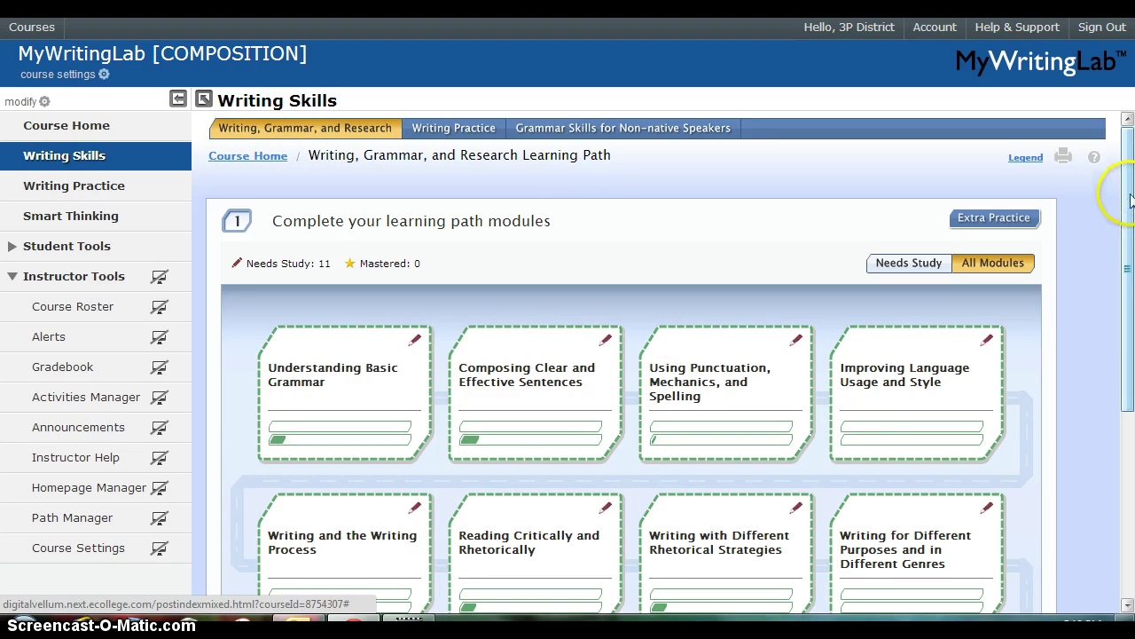
left_click_drag(1130, 200, 1130, 291)
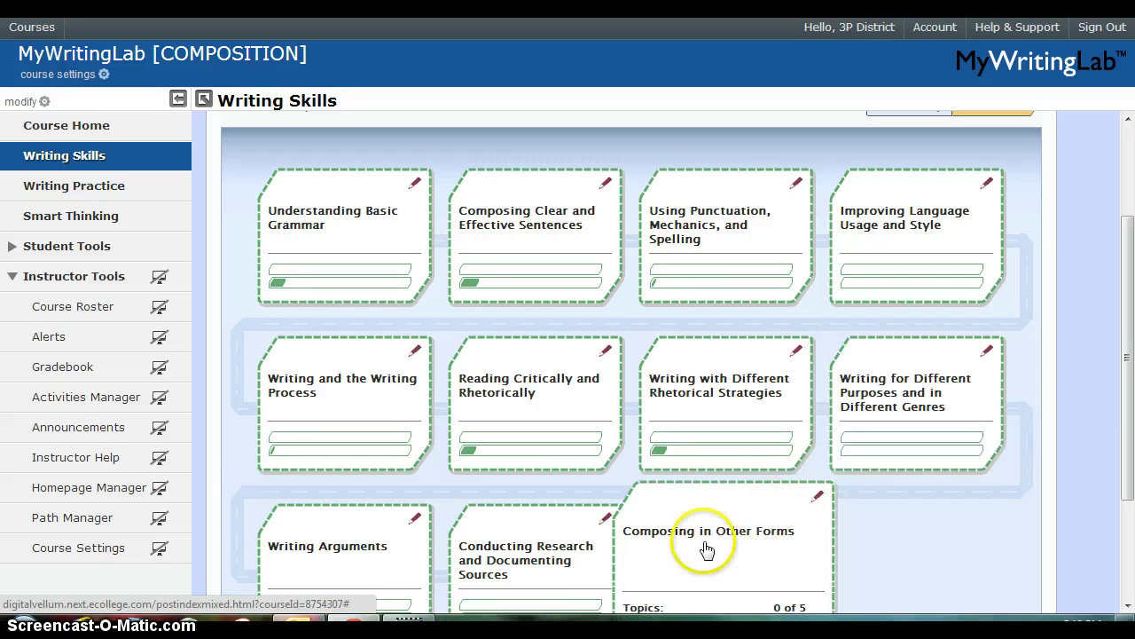
left_click(346, 241)
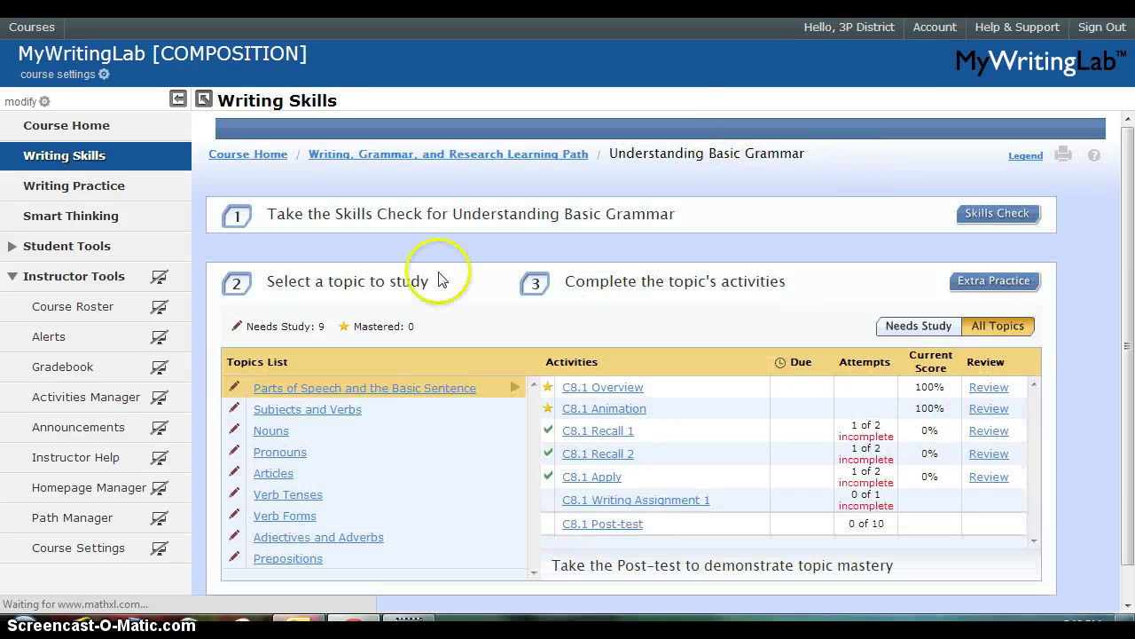
scroll(1127, 266, "down", 1)
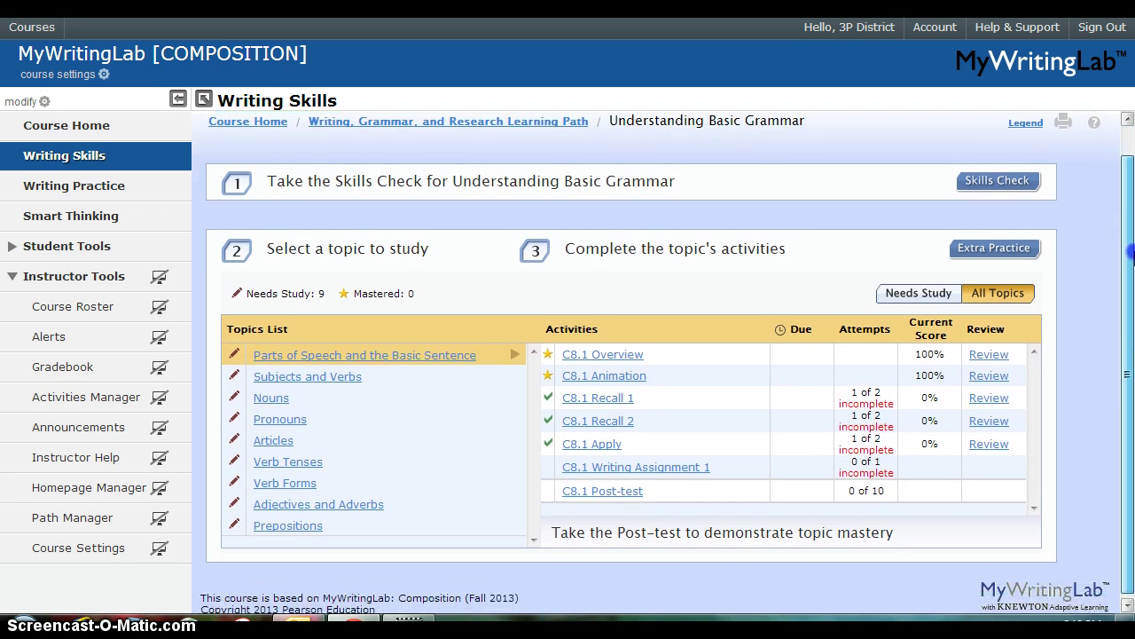
left_click_drag(1131, 254, 1131, 259)
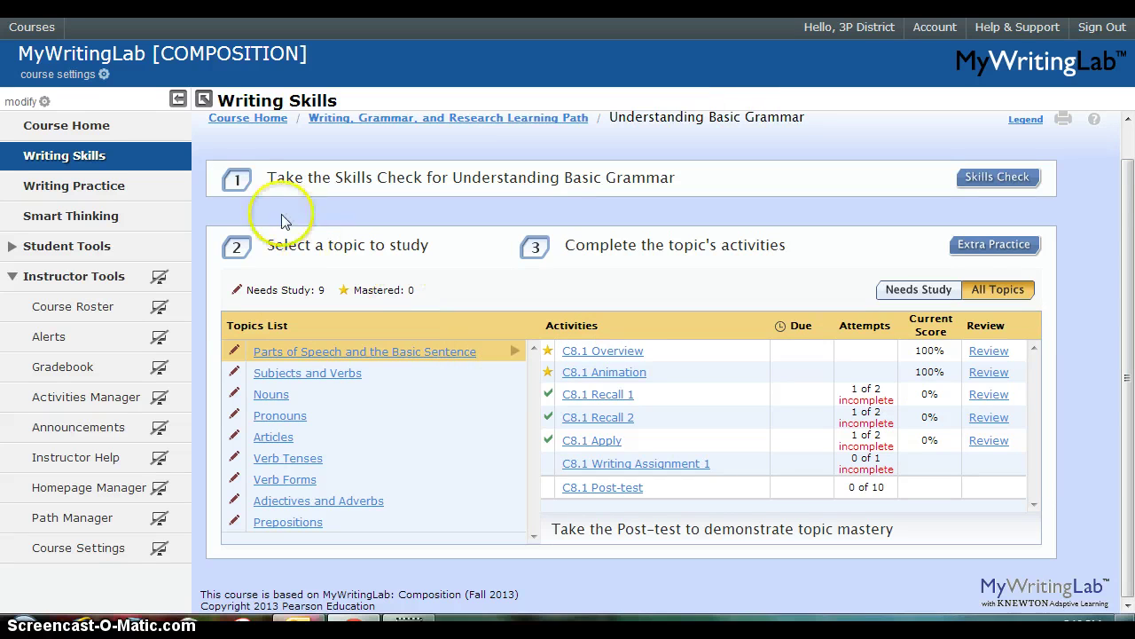
Step: Start the C8 Skills Check for Understanding Basic Grammar, then leave the test without submitting it
left_click(994, 172)
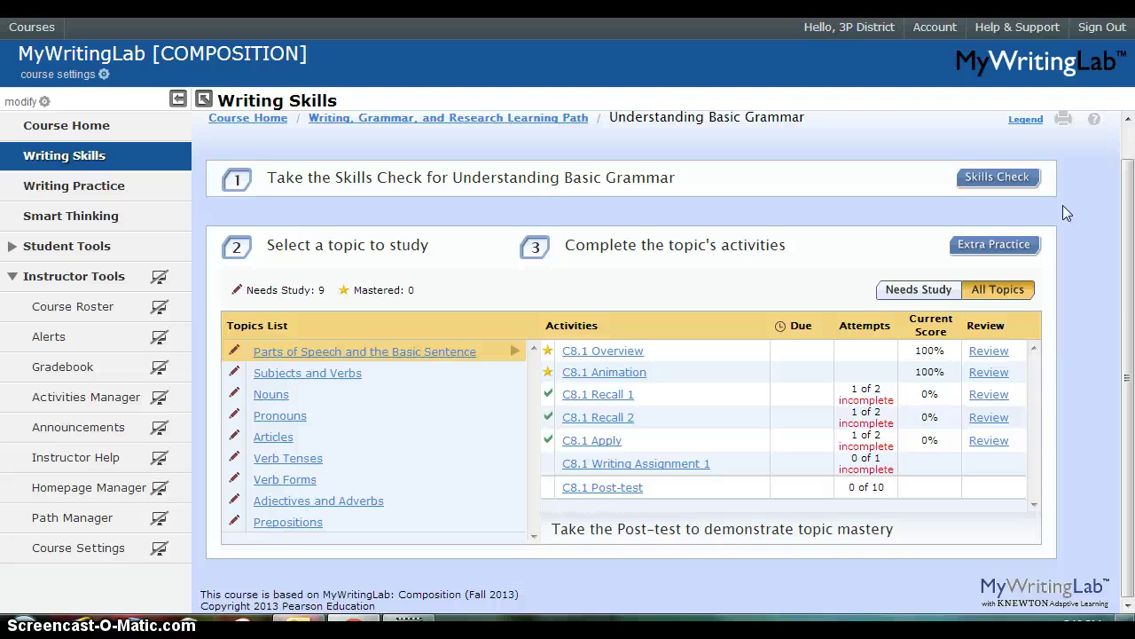
left_click(1002, 178)
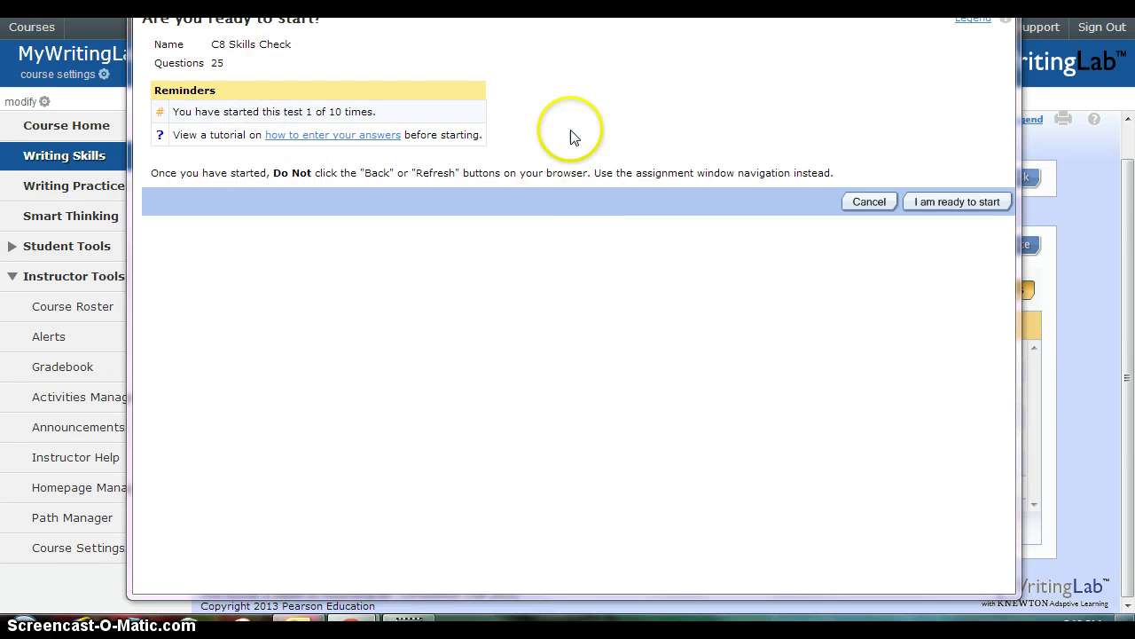
left_click(944, 206)
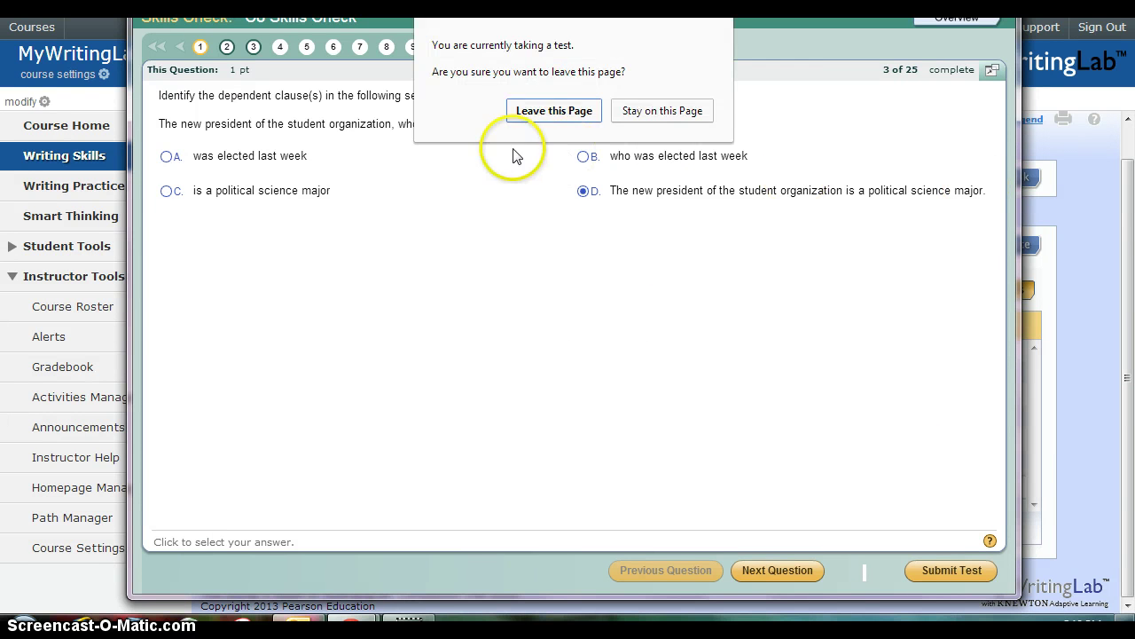
left_click(538, 114)
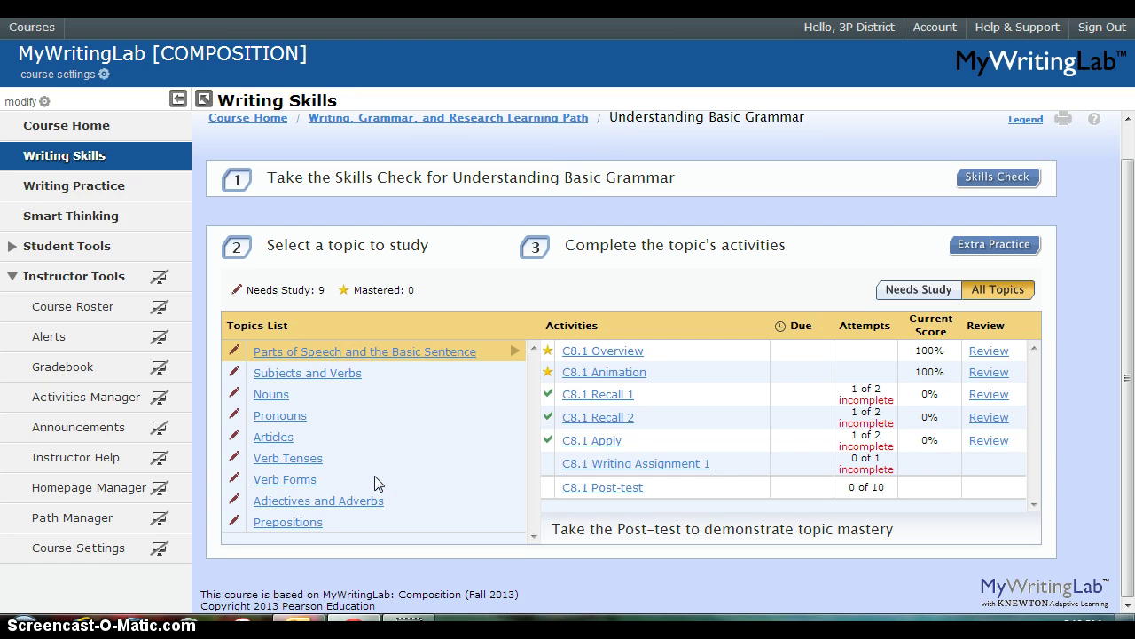
Step: View the Parts of Speech and the Basic Sentence reading in C8.1 Overview in an enlarged window, and close it
left_click_drag(378, 470, 448, 435)
left_click_drag(543, 367, 608, 336)
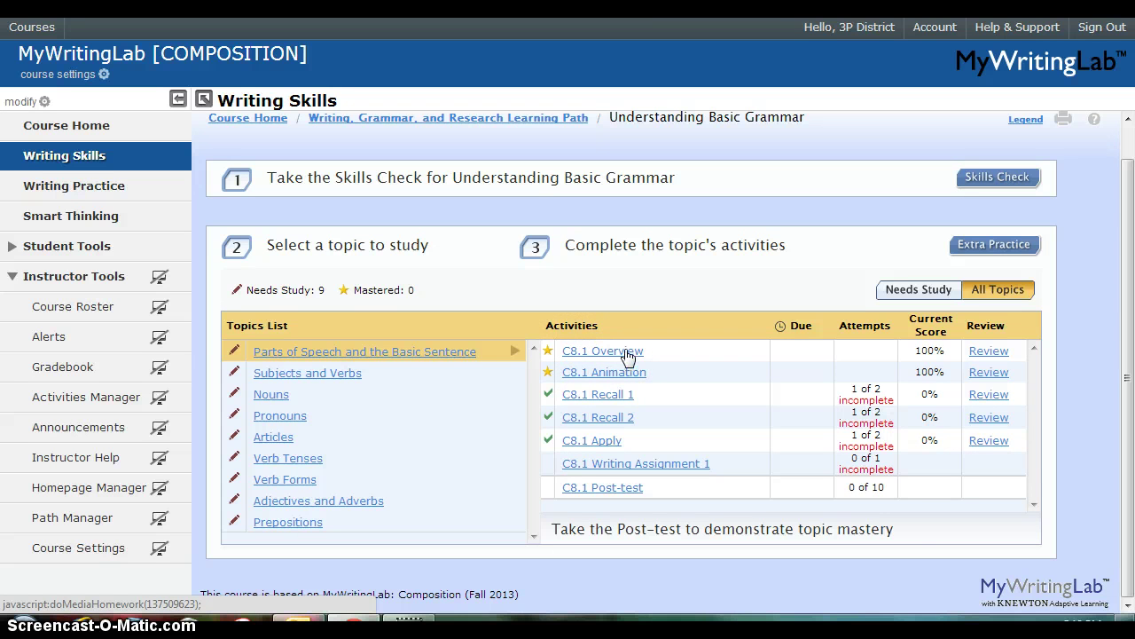
left_click(625, 351)
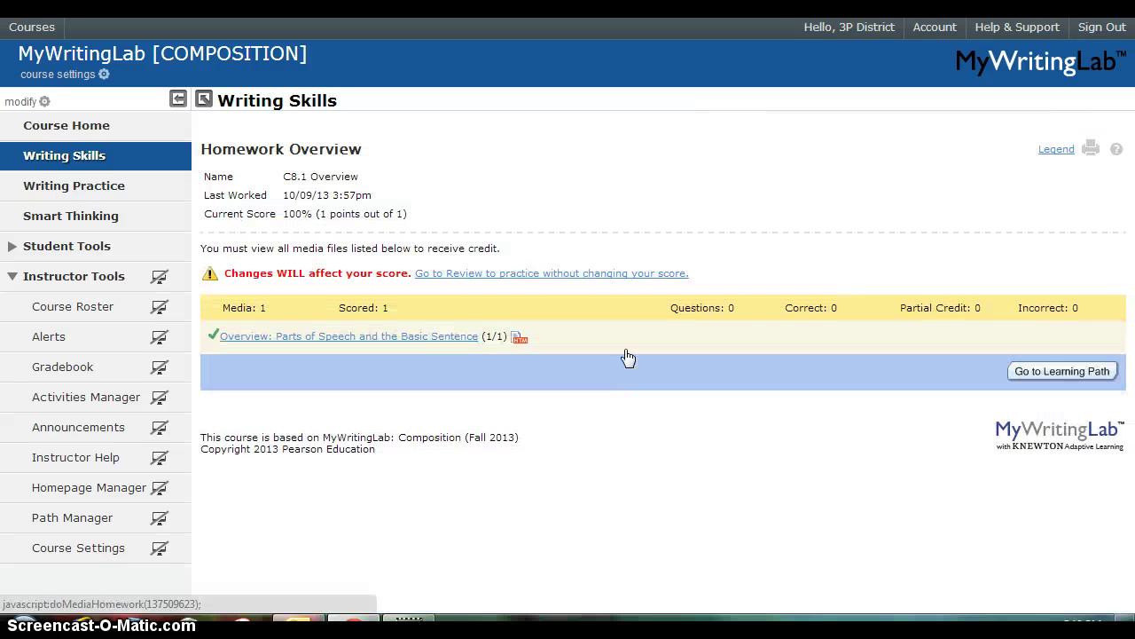
left_click(446, 337)
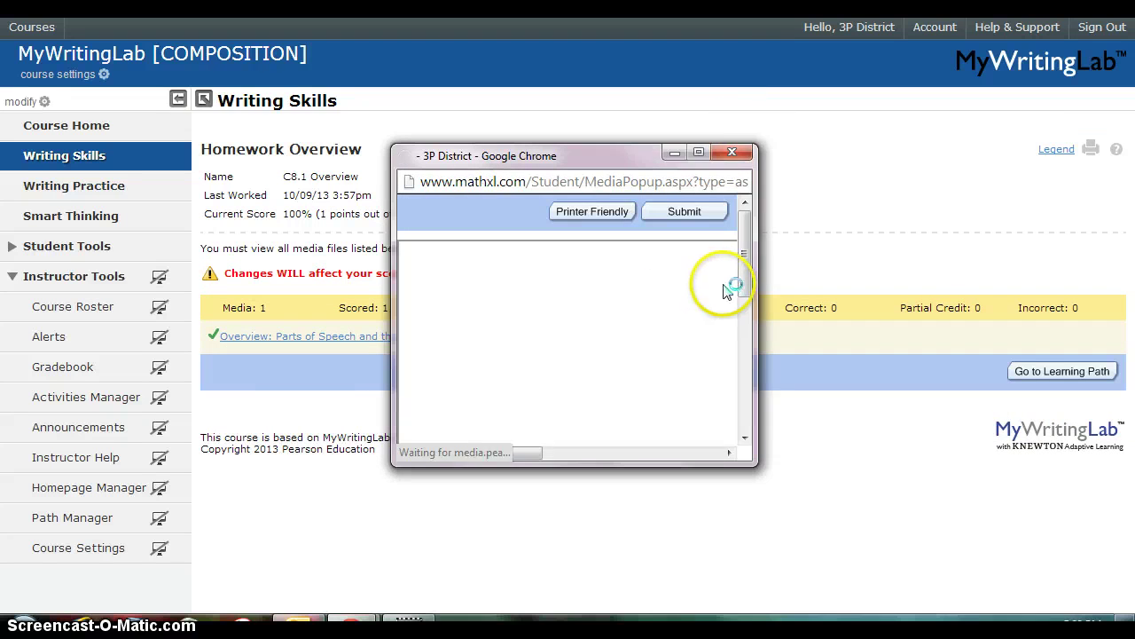
left_click_drag(755, 461, 1076, 618)
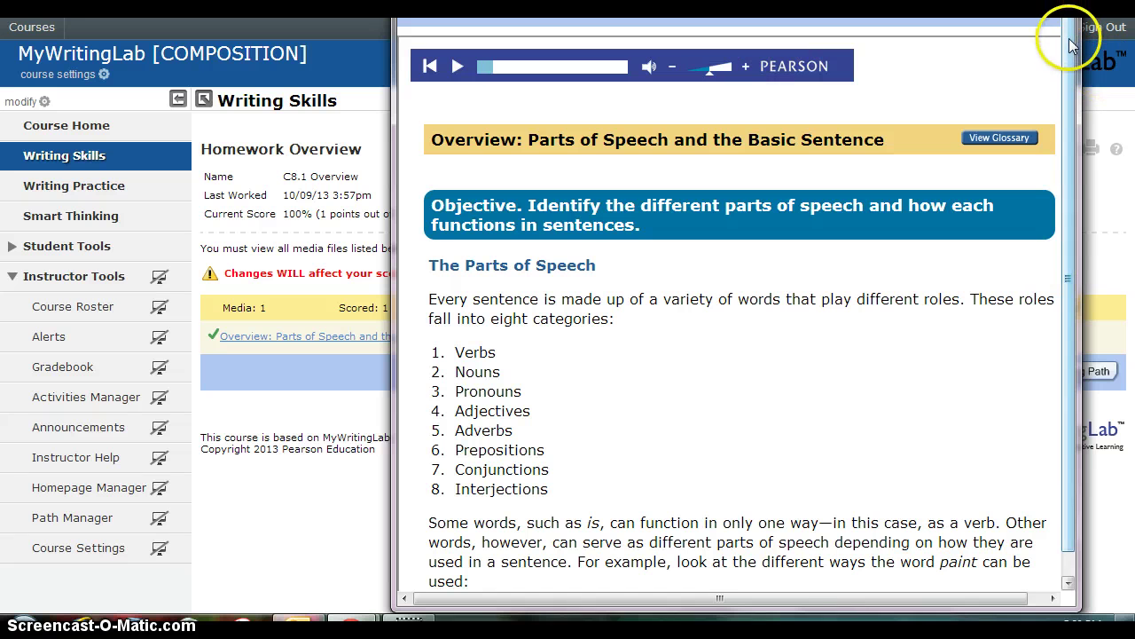
left_click(1071, 44)
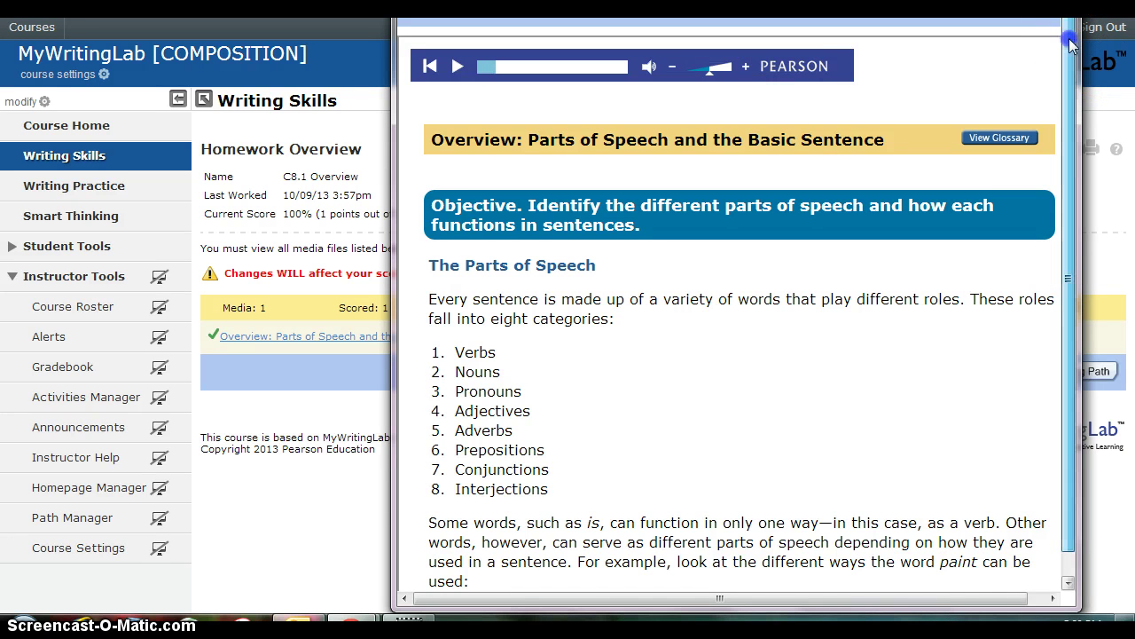
left_click_drag(1069, 44, 1070, 86)
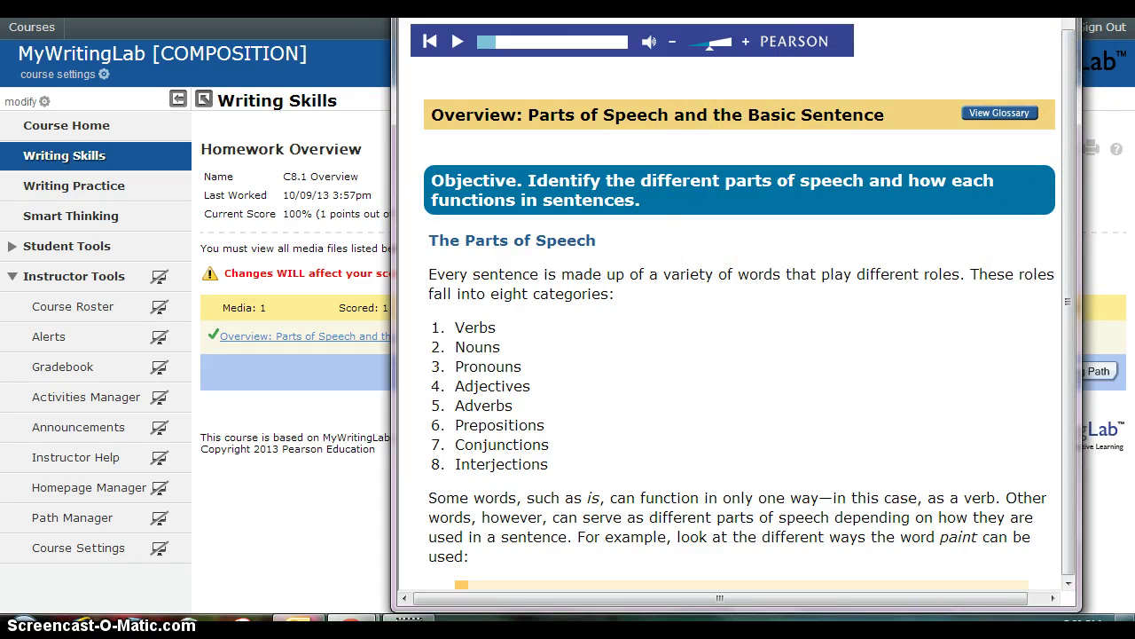
key("ctrl+w")
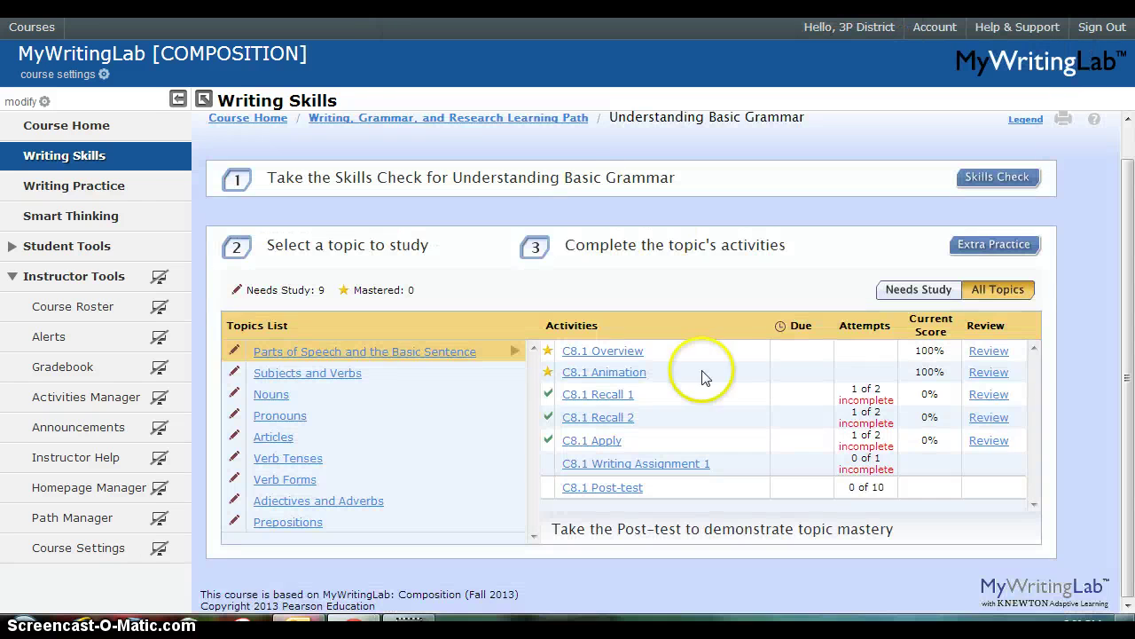
Step: Watch the start of the Parts of Speech animation in C8.1 Animation, pause it and close its window
left_click(602, 373)
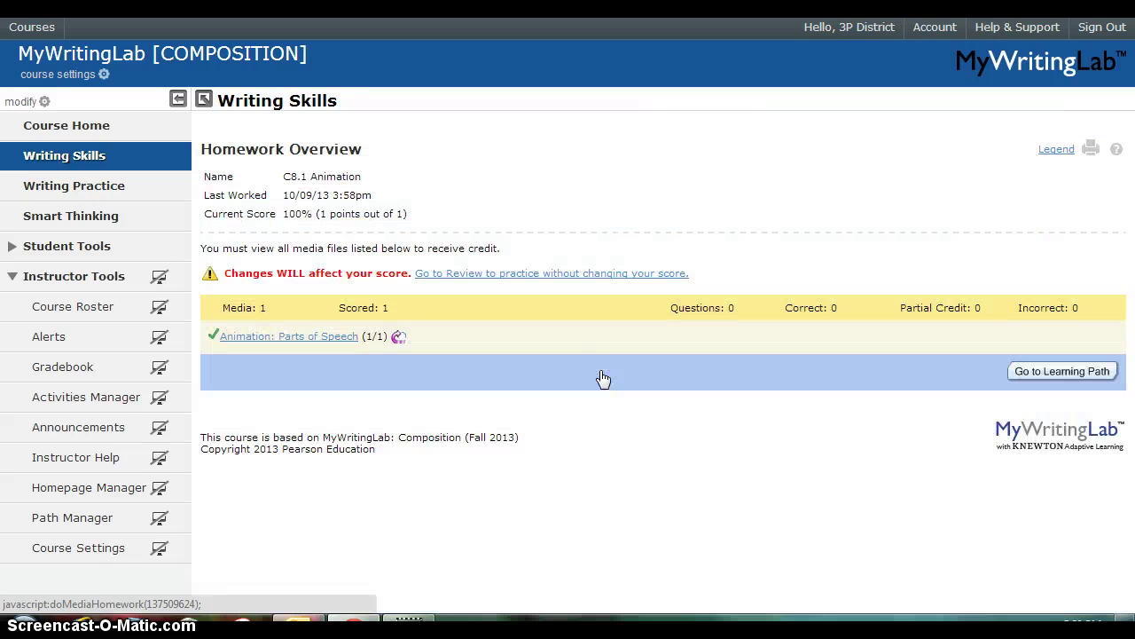
left_click(316, 337)
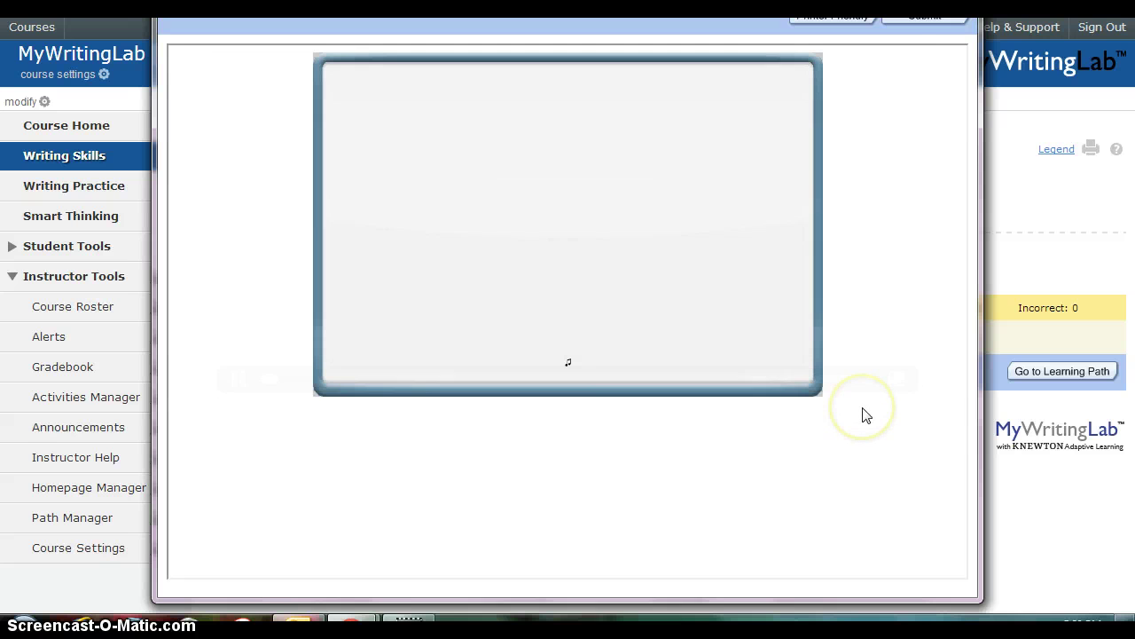
mouse_move(615, 303)
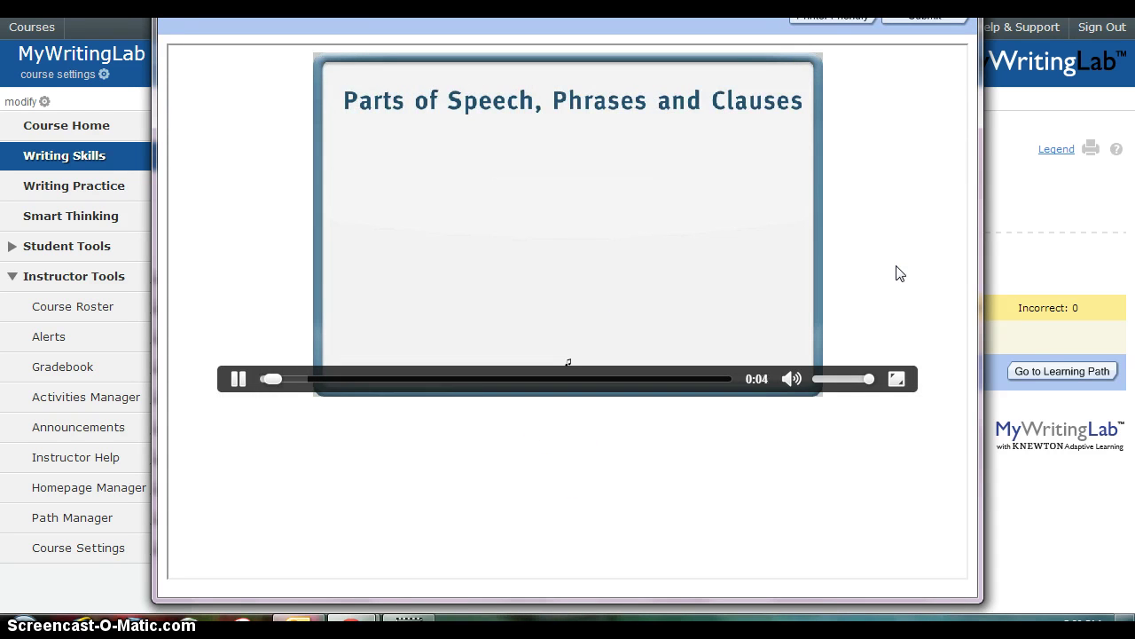
left_click(464, 475)
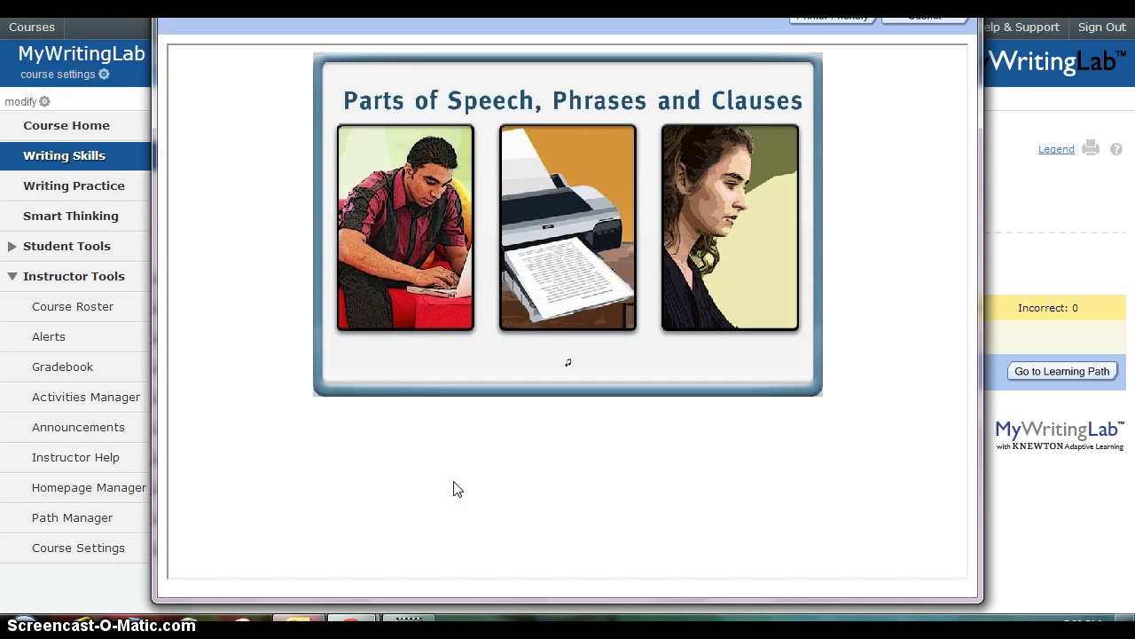
left_click(349, 468)
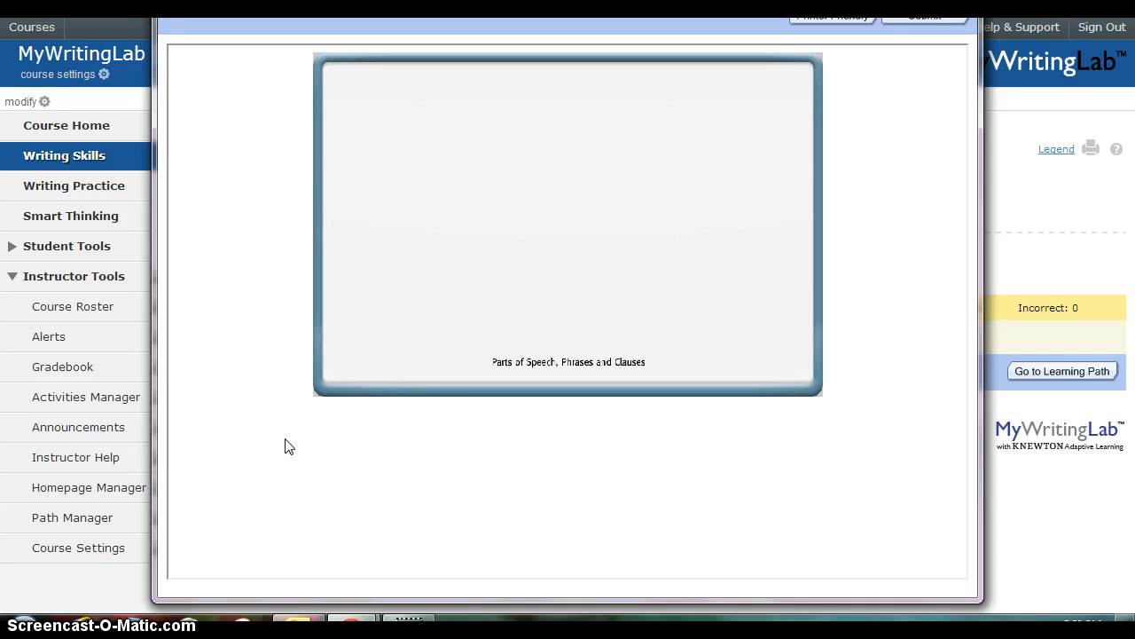
left_click(268, 397)
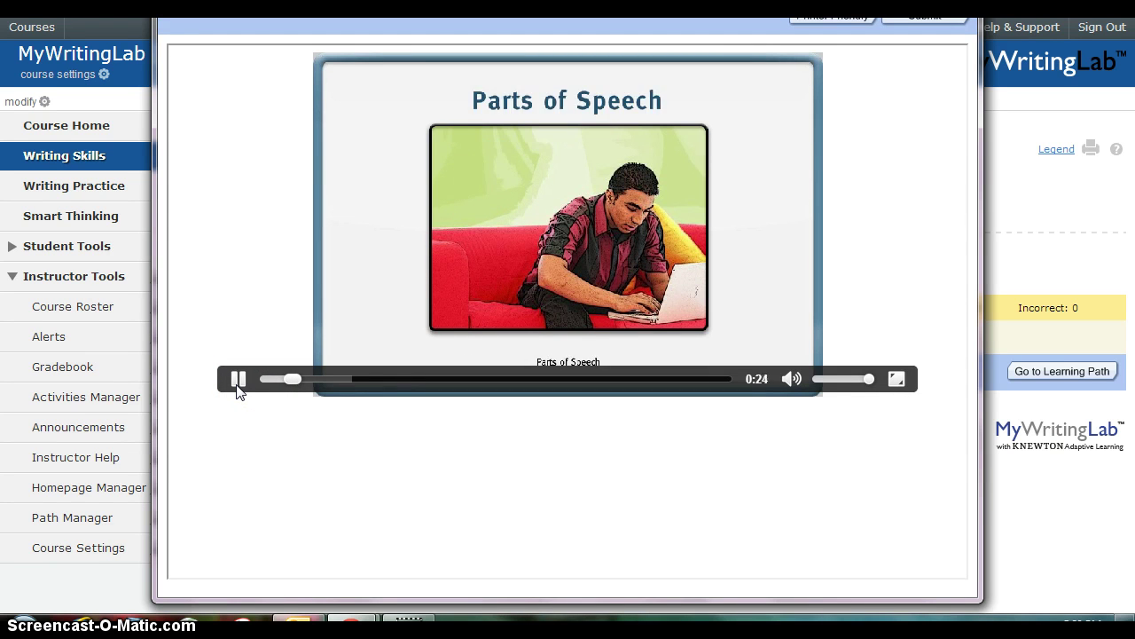
left_click(240, 381)
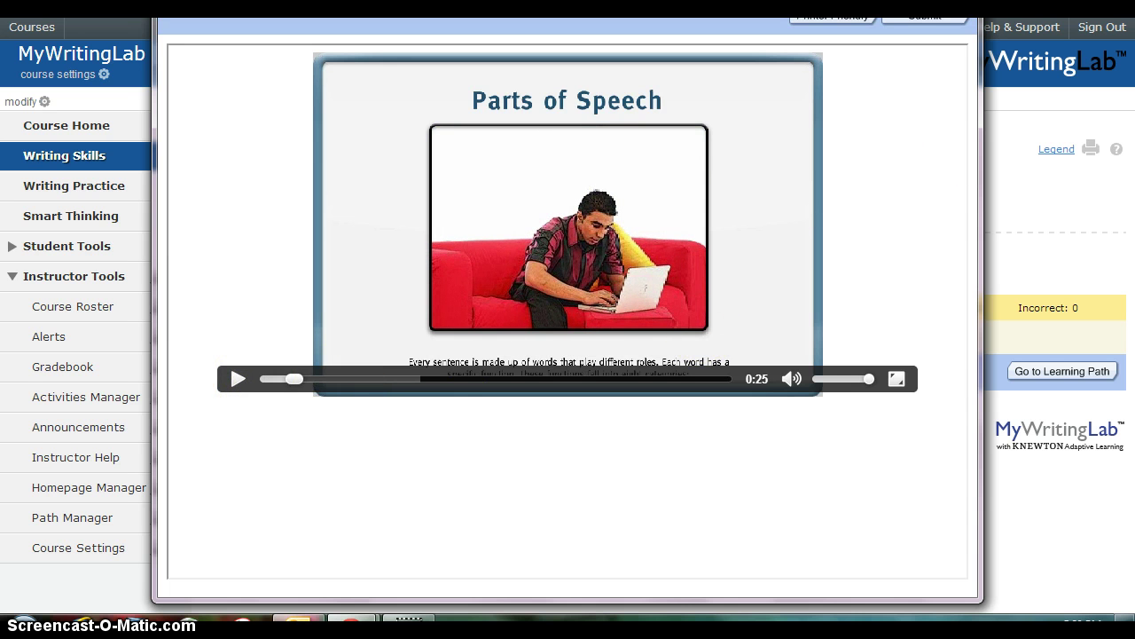
key("alt+F4")
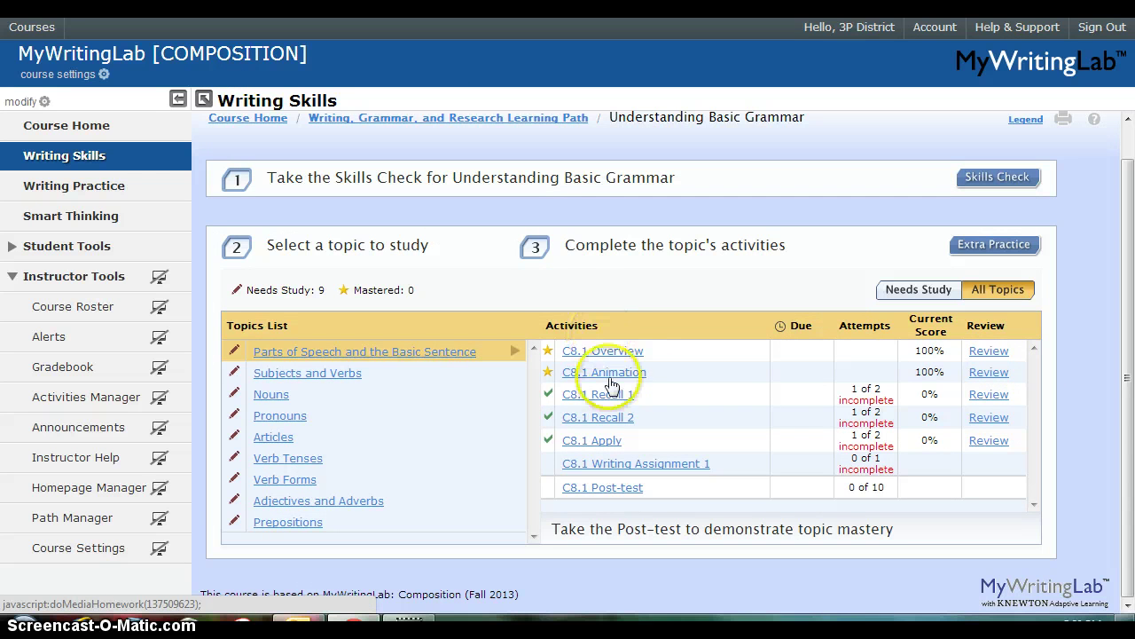
Step: Look at Question 1 of the C8.1 Recall 1 homework, and leave the assignment
left_click(597, 401)
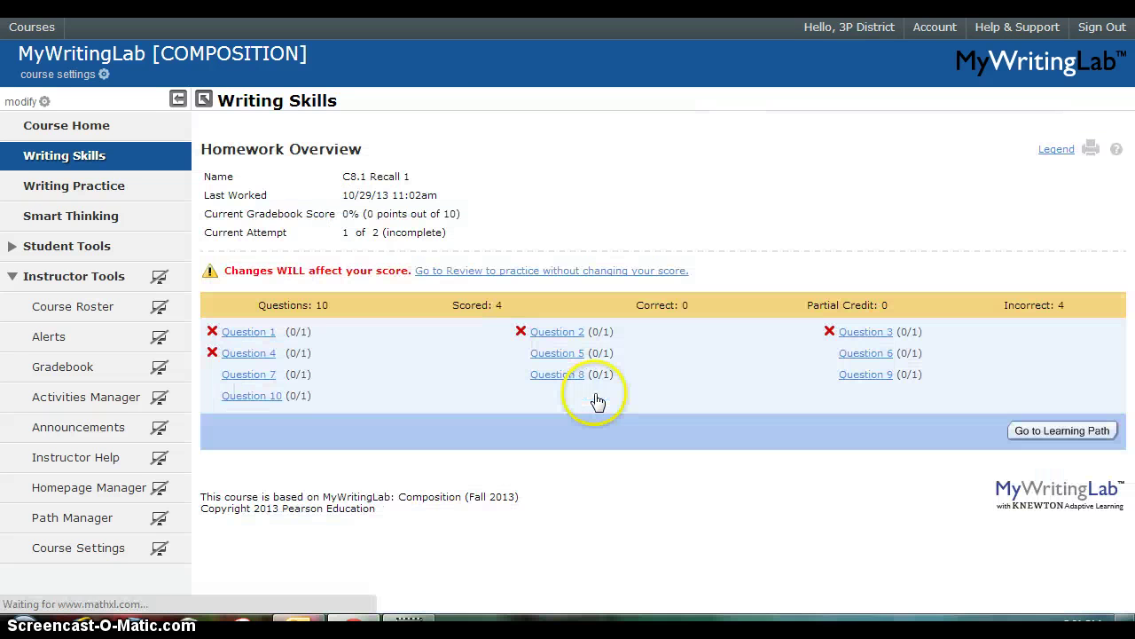
left_click(244, 333)
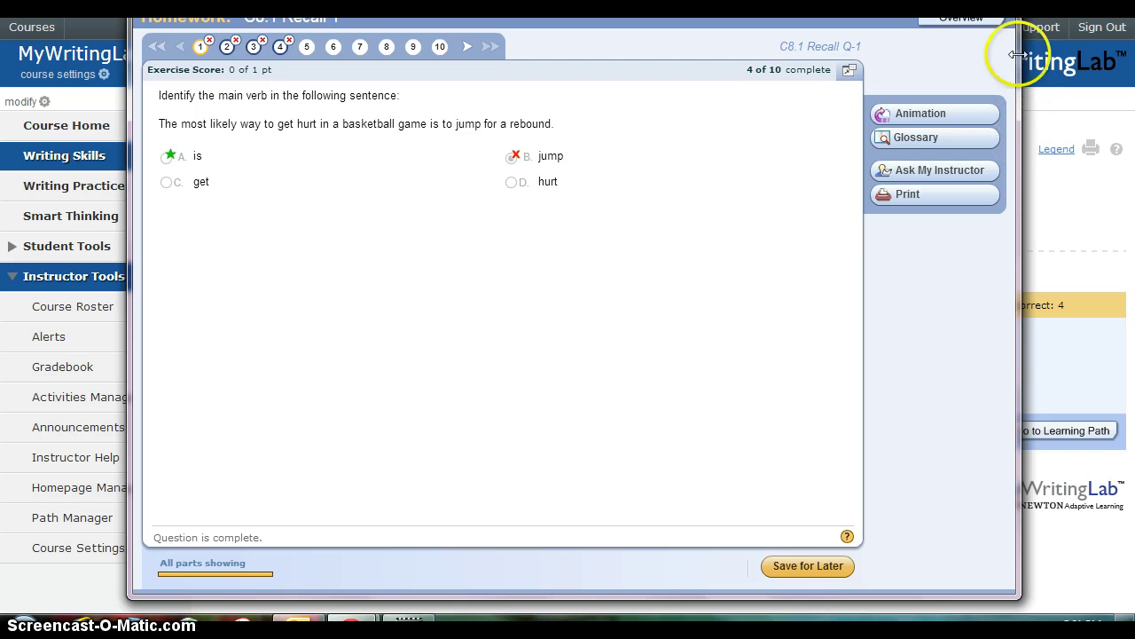
left_click(781, 26)
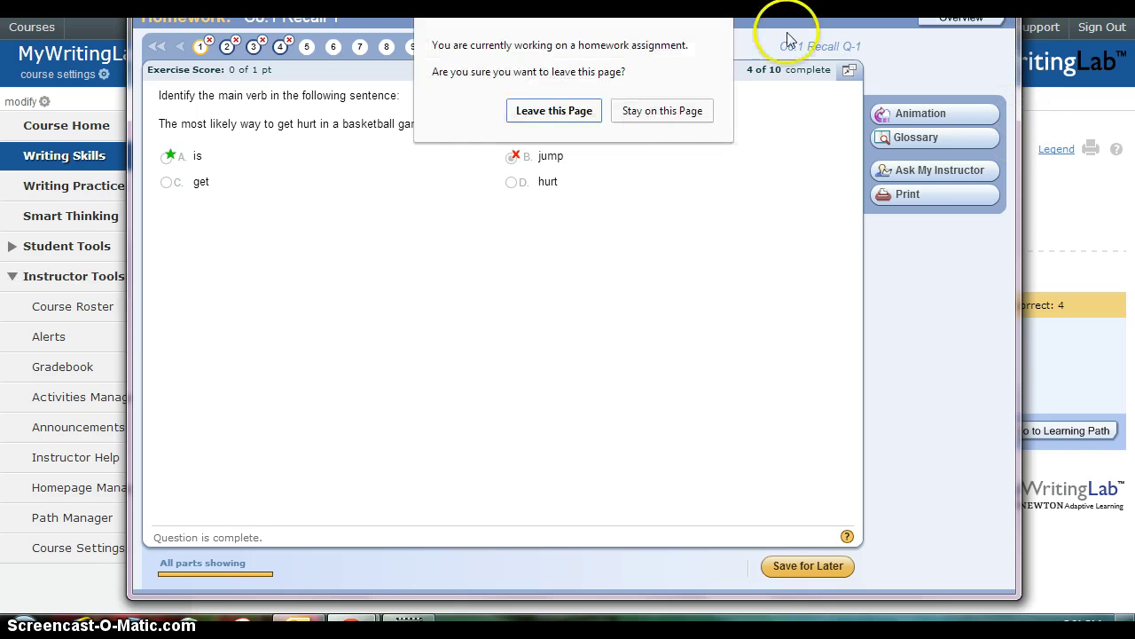
left_click(538, 109)
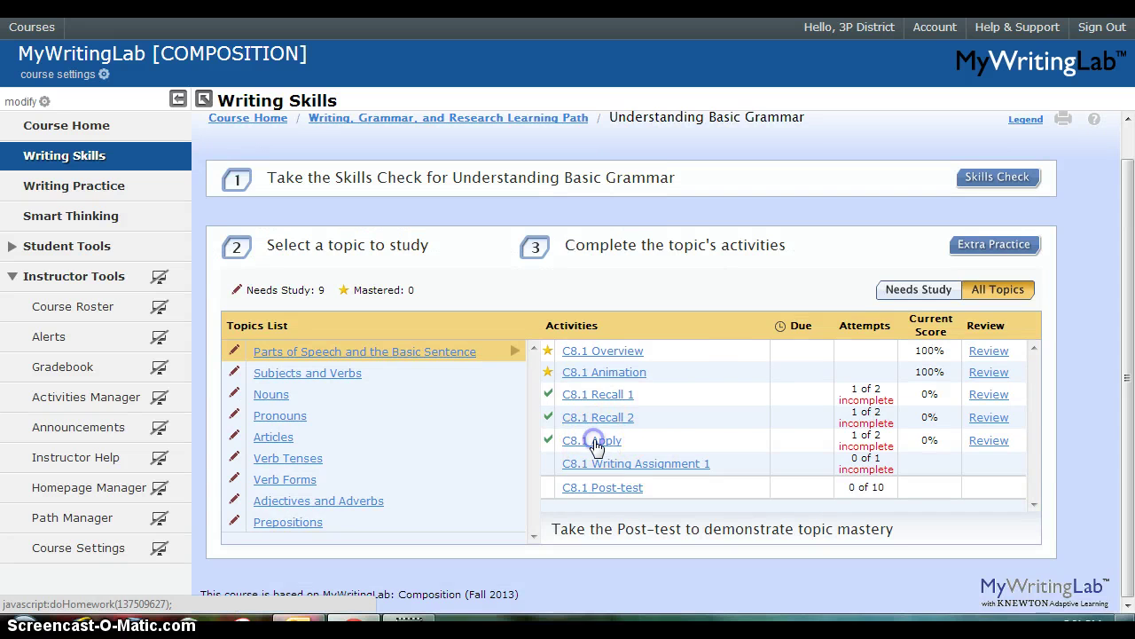
Step: Open Question 1 of the C8.1 Apply homework and look through its instructions and paragraph
left_click(594, 441)
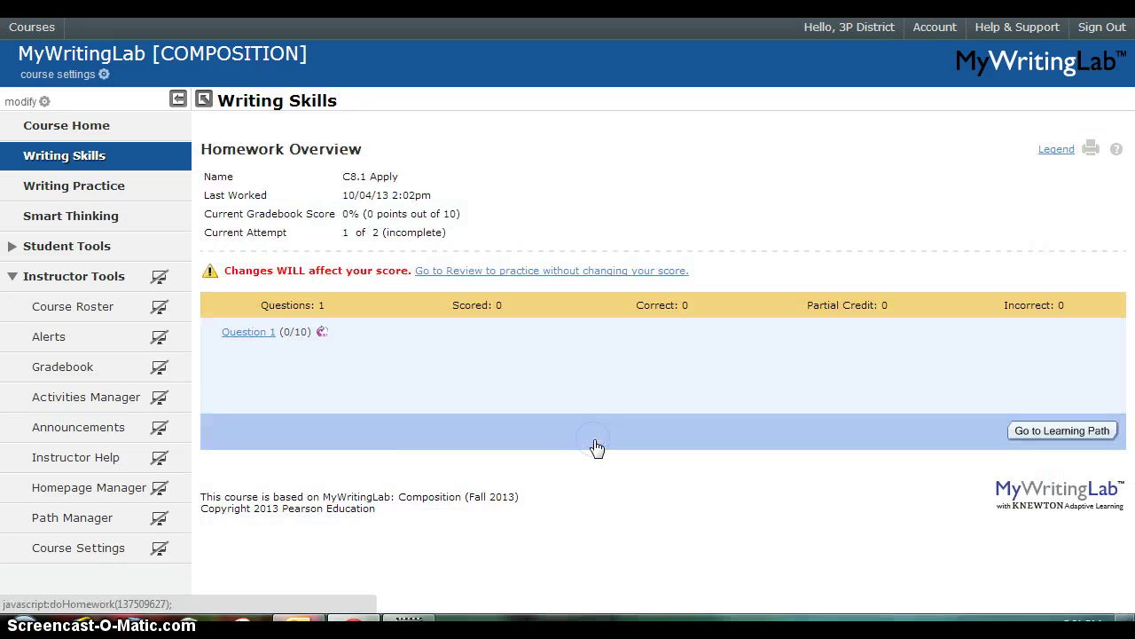
left_click(249, 332)
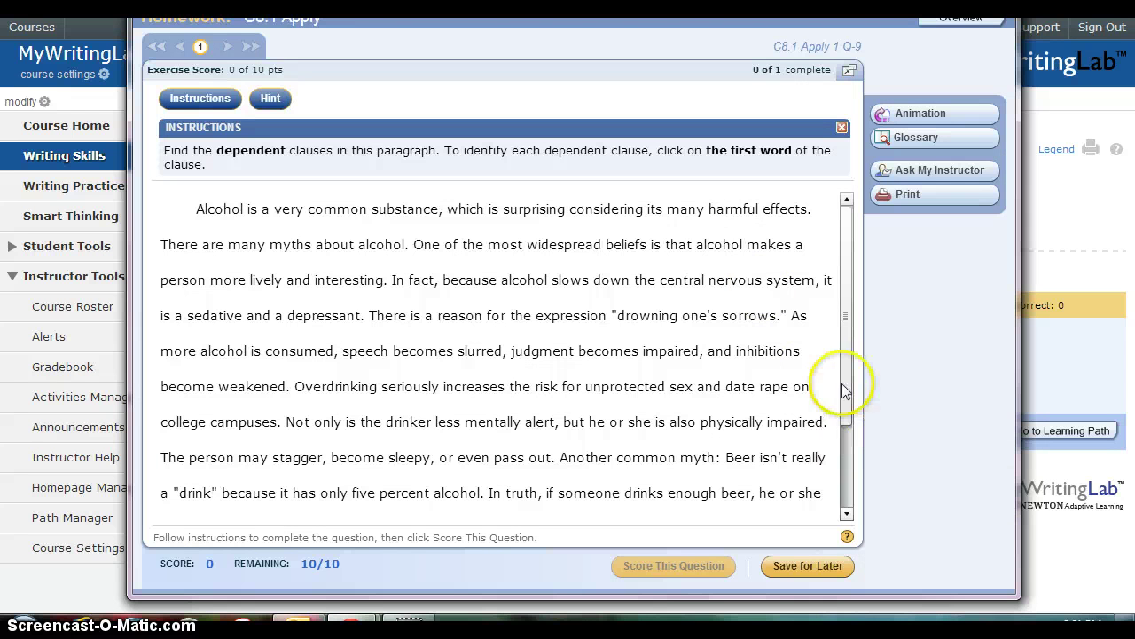
left_click_drag(842, 254, 852, 137)
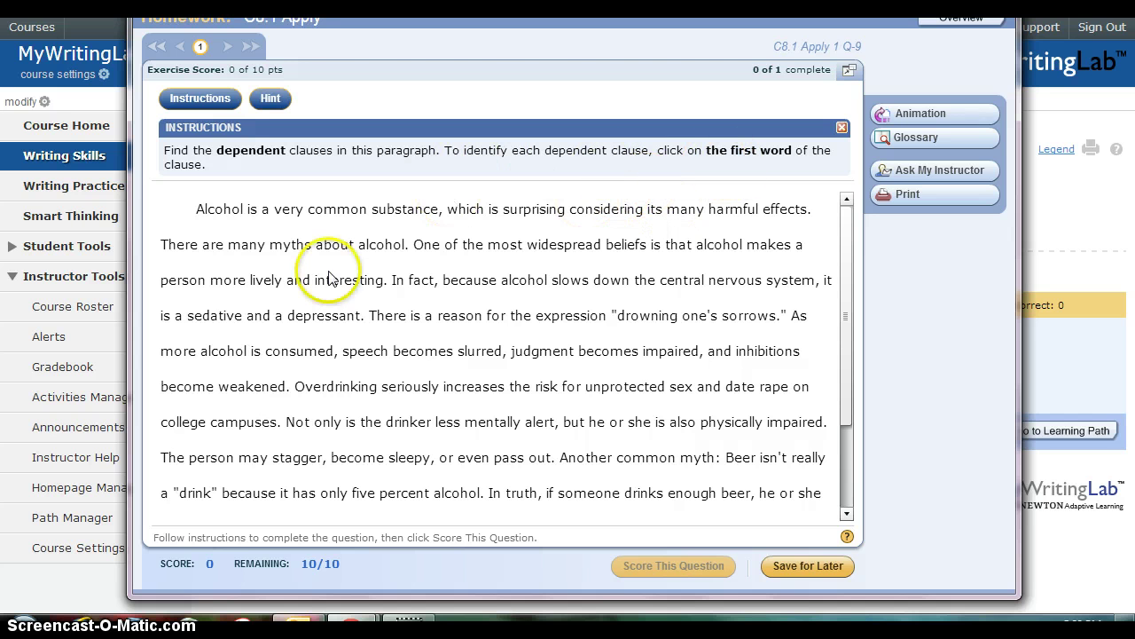
Step: Try marking "Alcohol", "become" and "Overdrinking" as first words of dependent clauses, and leave the C8.1 Apply assignment
left_click(215, 211)
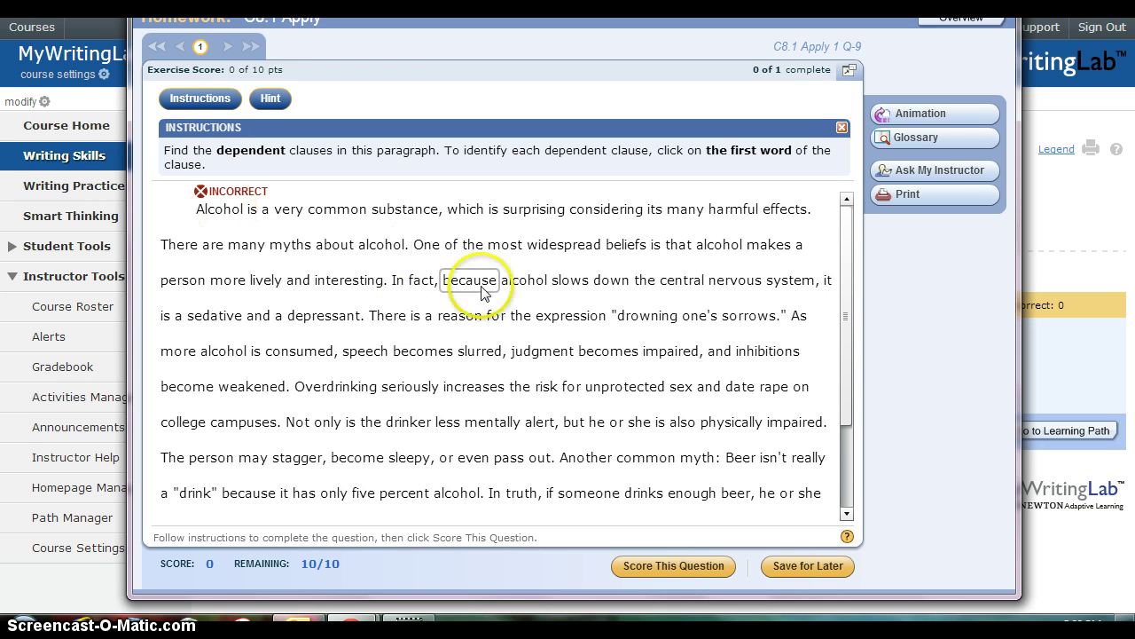
left_click(222, 211)
left_click(373, 457)
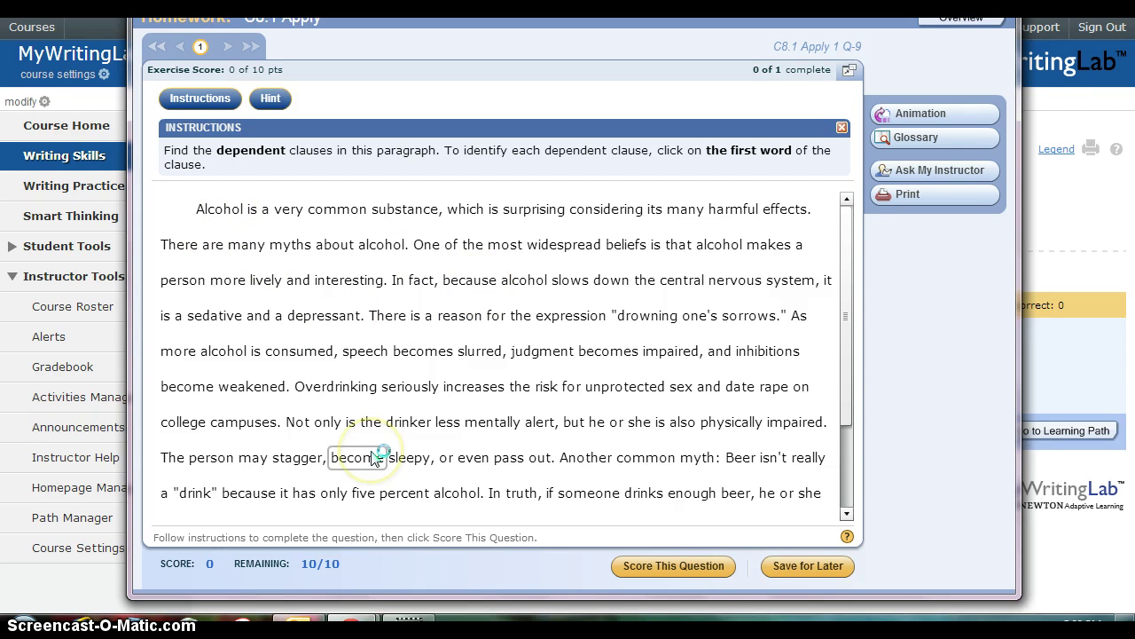
left_click(328, 388)
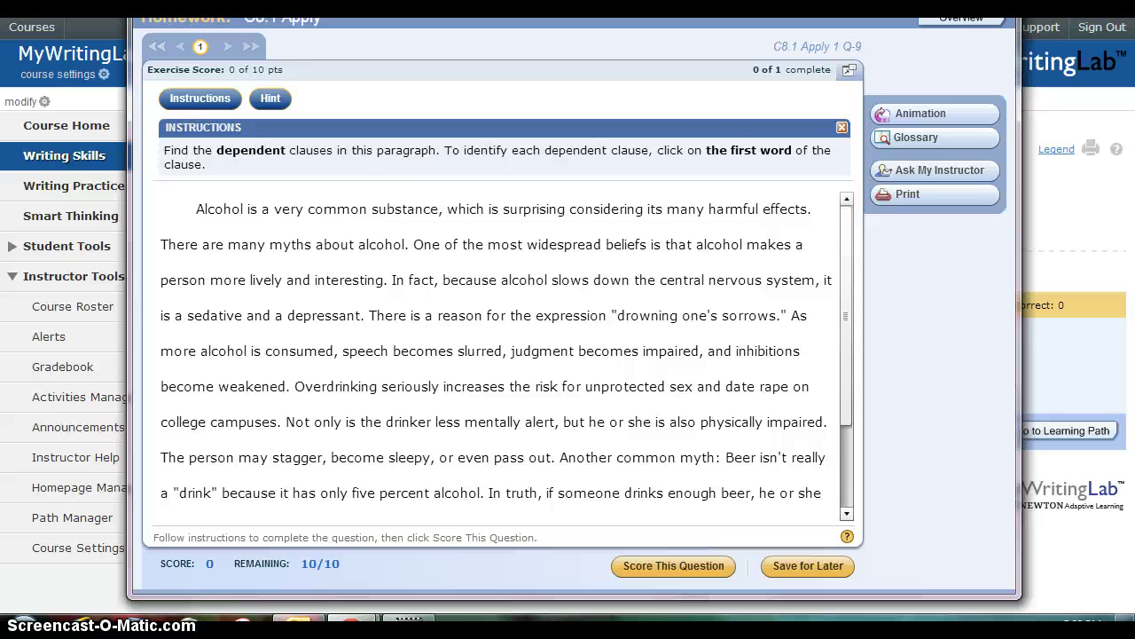
left_click(560, 110)
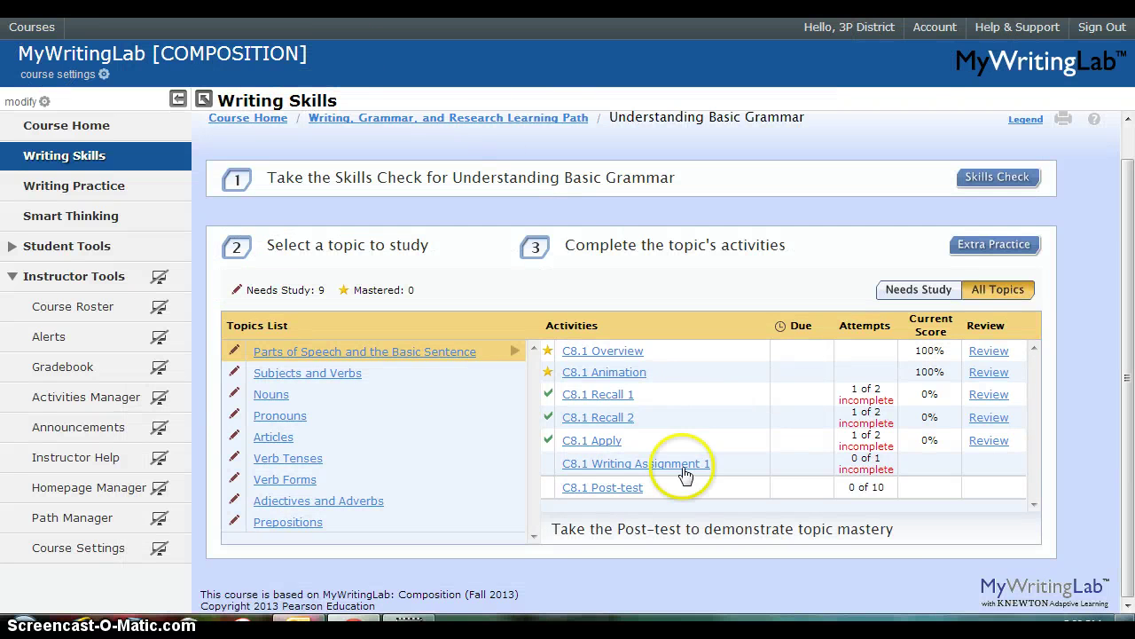
Step: Open C8.1 Writing Assignment 1, maximize its window, and look over the status area, text editor and Tools list
left_click(592, 468)
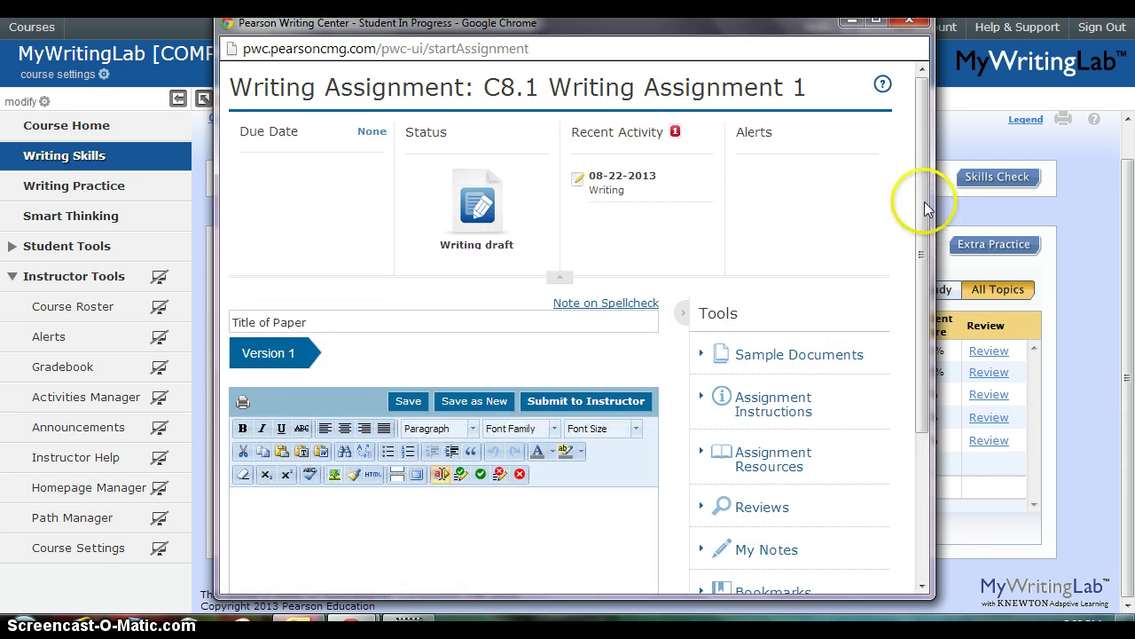
left_click(875, 27)
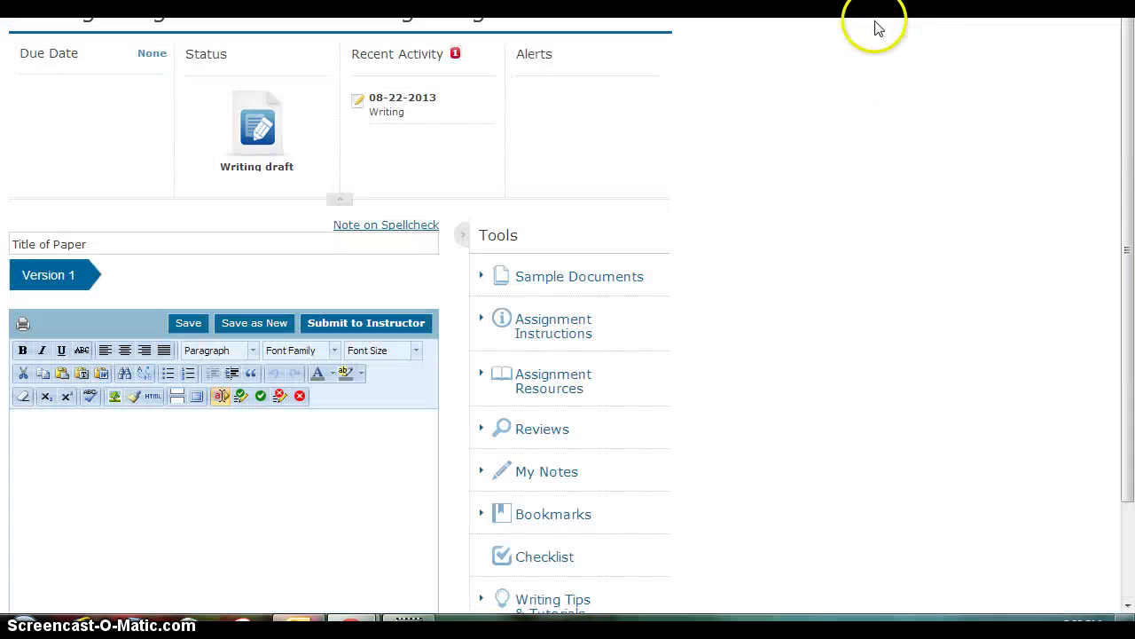
left_click_drag(1130, 127, 1131, 85)
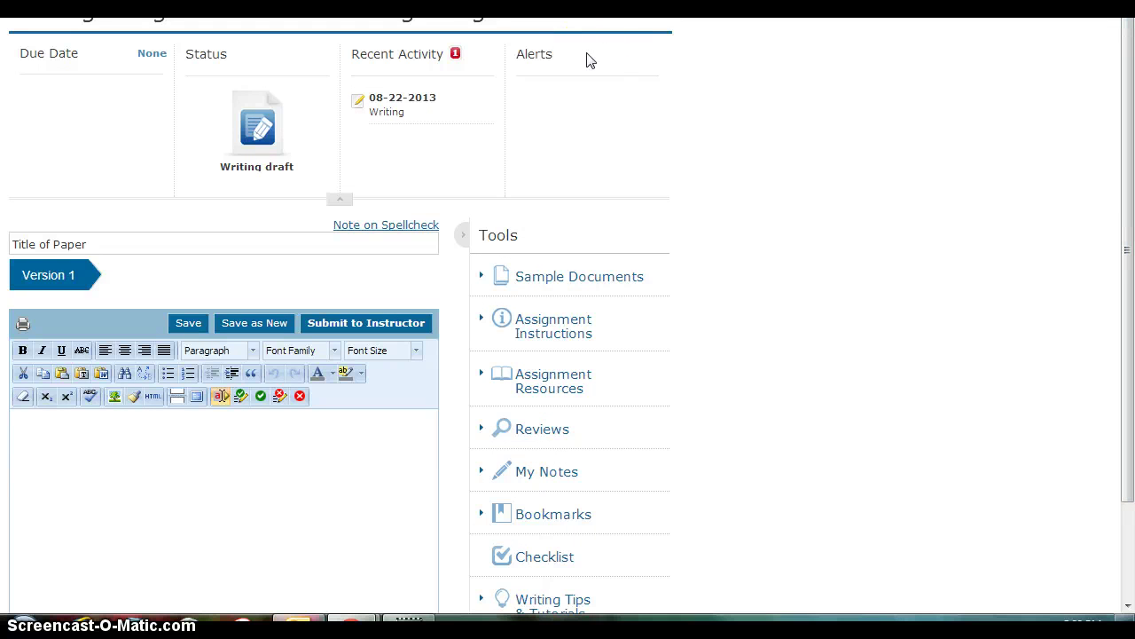
left_click_drag(1126, 185, 1130, 299)
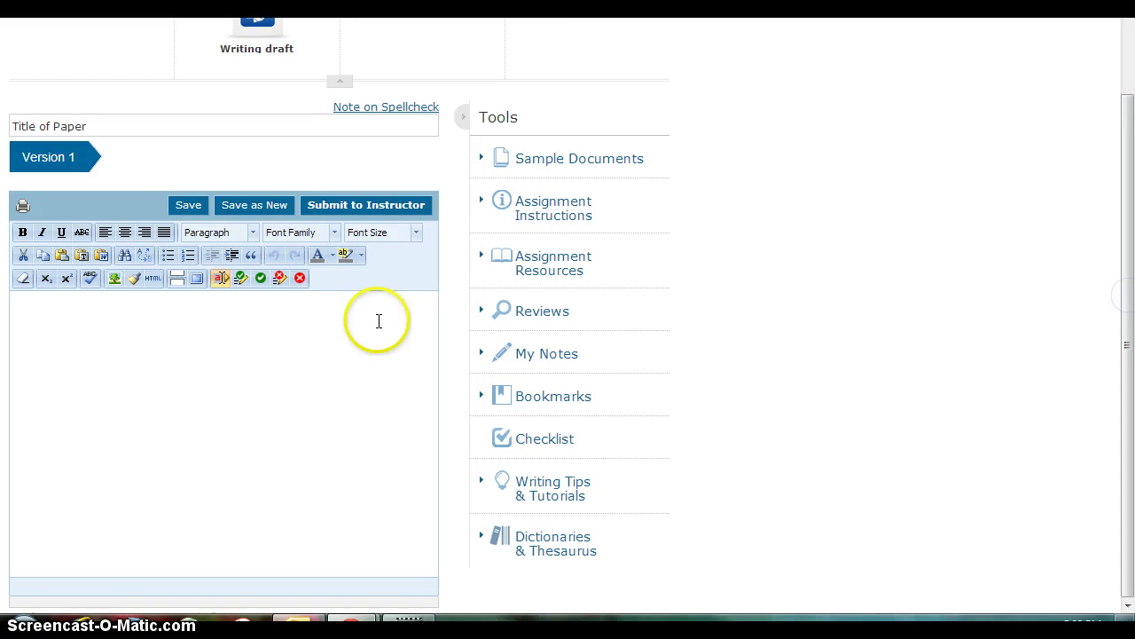
Step: Expand Assignment Instructions, Assignment Resources and Bookmarks, look at the blank text editor, and close the writing assignment window
left_click(495, 209)
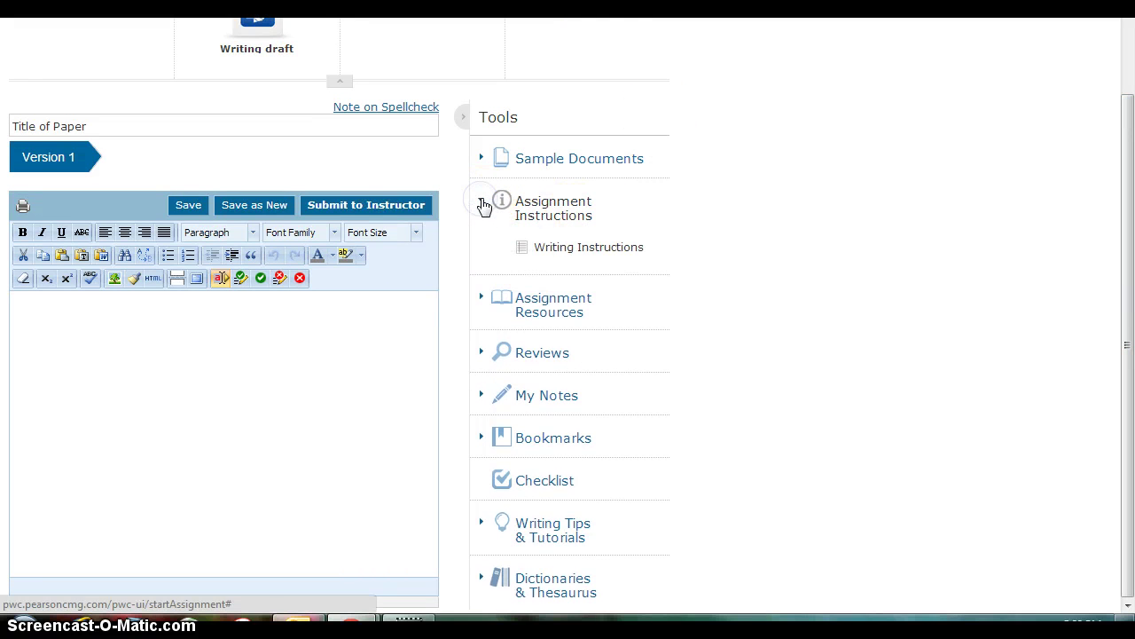
left_click(481, 299)
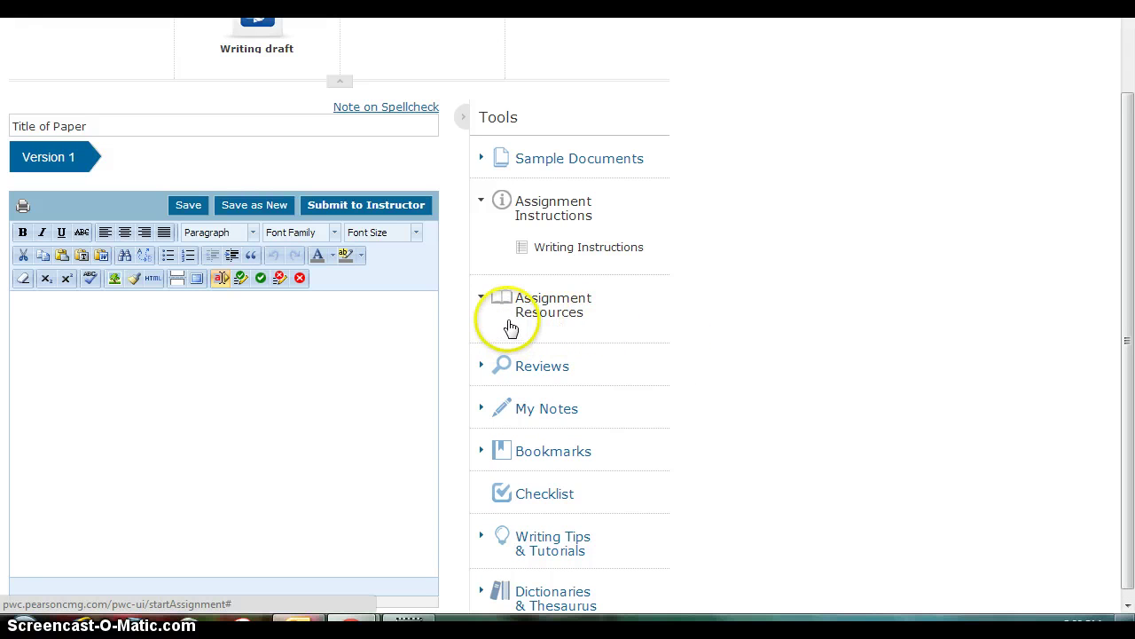
left_click(480, 451)
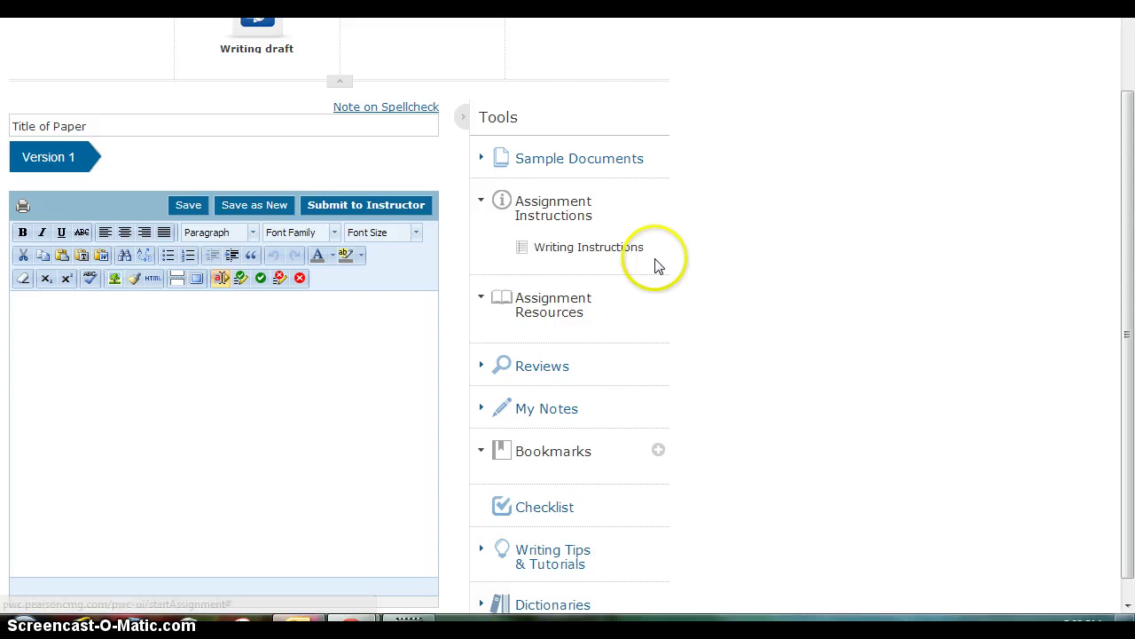
left_click_drag(654, 260, 13, 585)
left_click(251, 337)
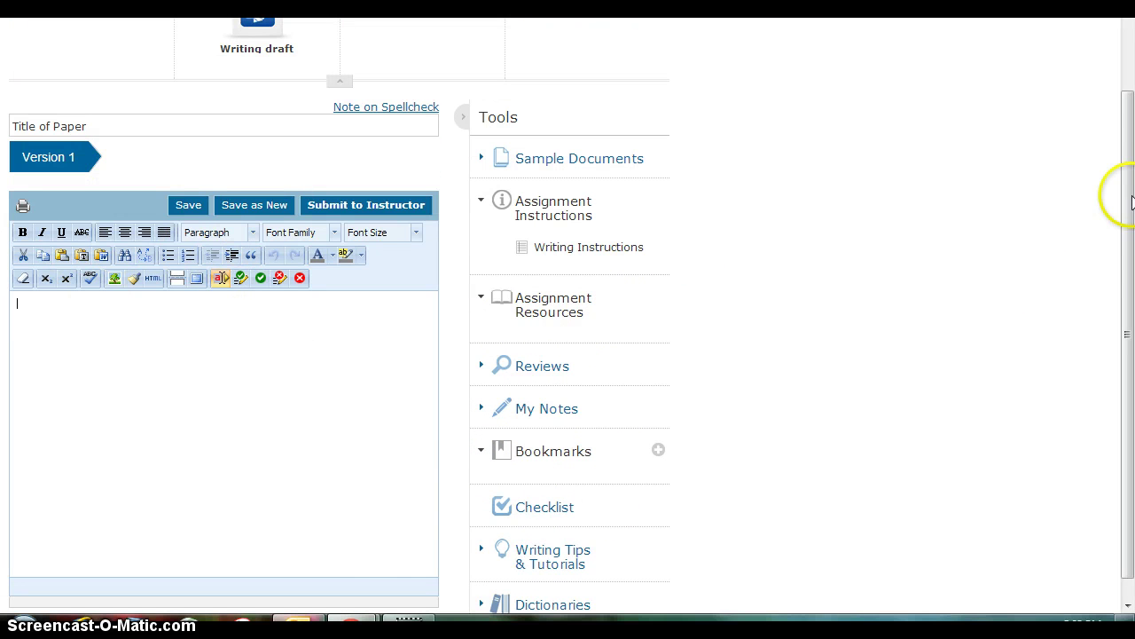
left_click_drag(1128, 210, 1129, 282)
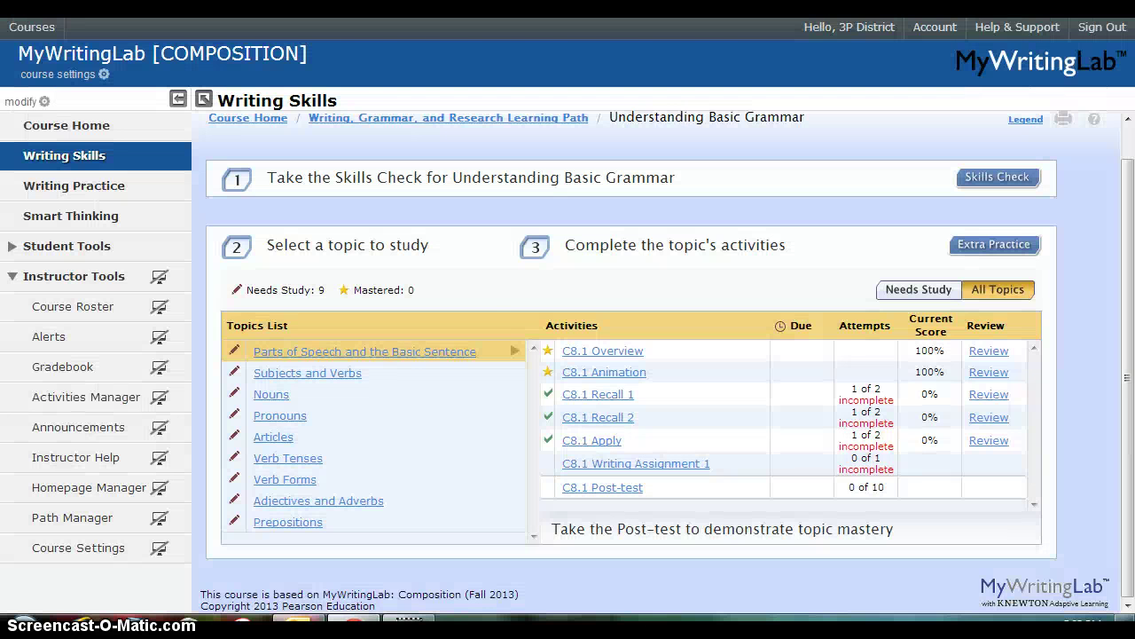
Step: Start the C8.1 Post-test, look at its first question, and leave the test
left_click(604, 490)
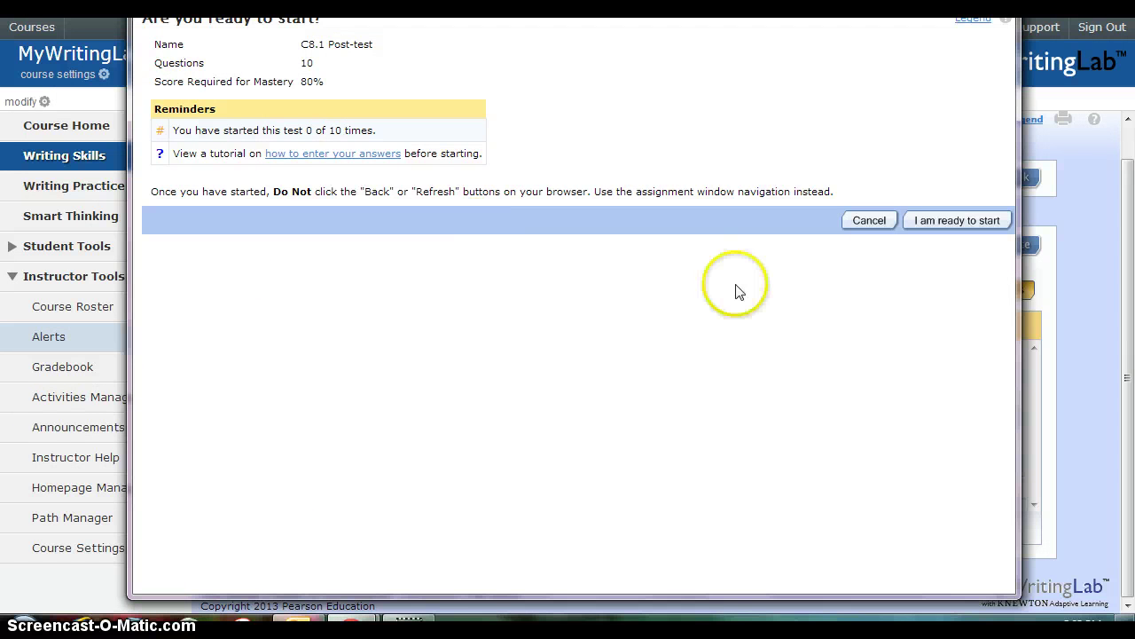
left_click(943, 226)
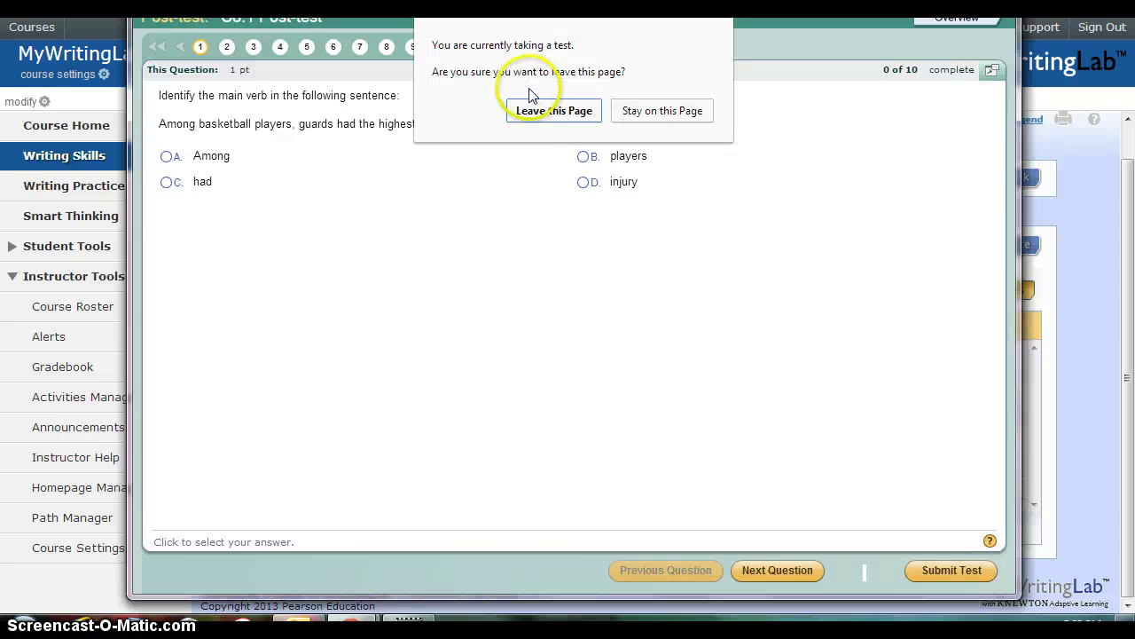
left_click(533, 113)
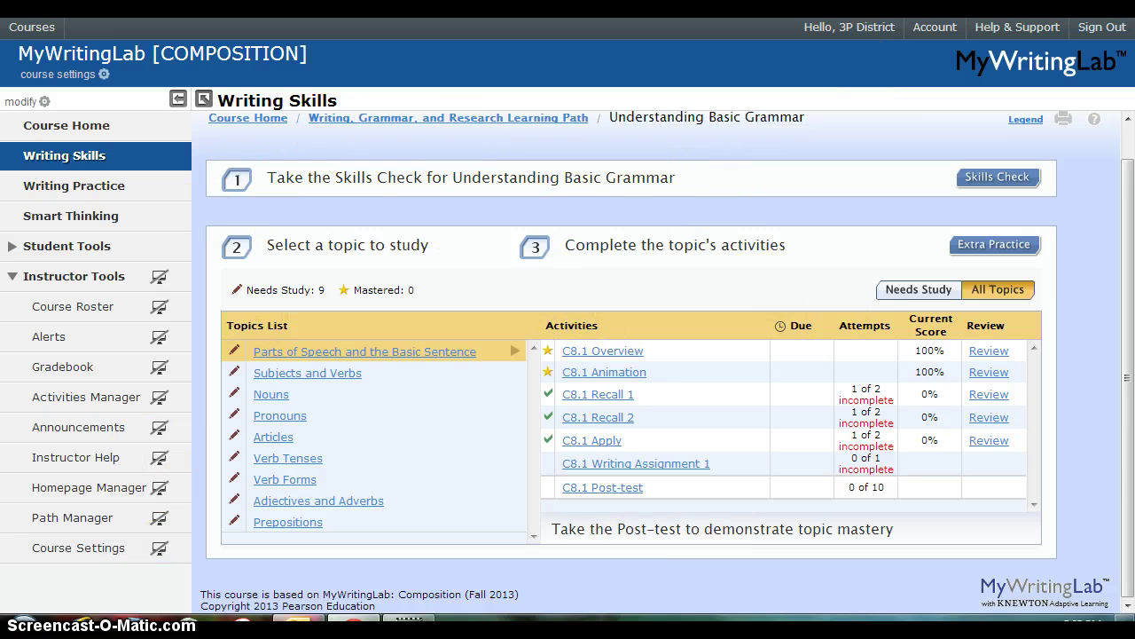
Step: Look over the learning path modules, and browse the C1. Writing and the Writing Process assignments in the Activities Manager
key("alt+Left")
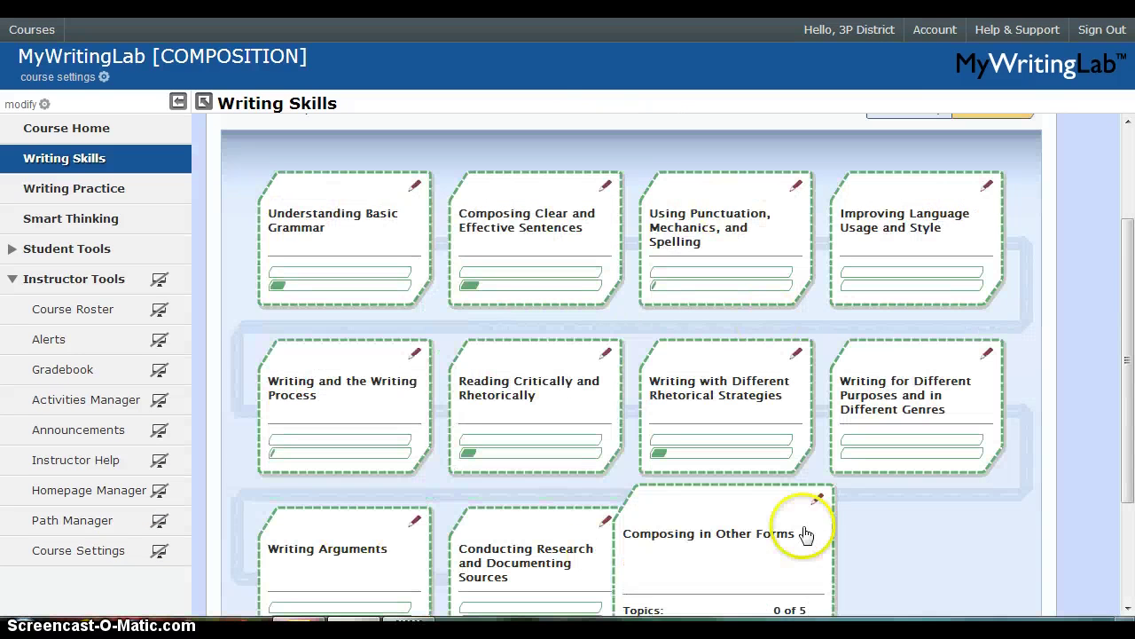
scroll(1129, 435, "down", 2)
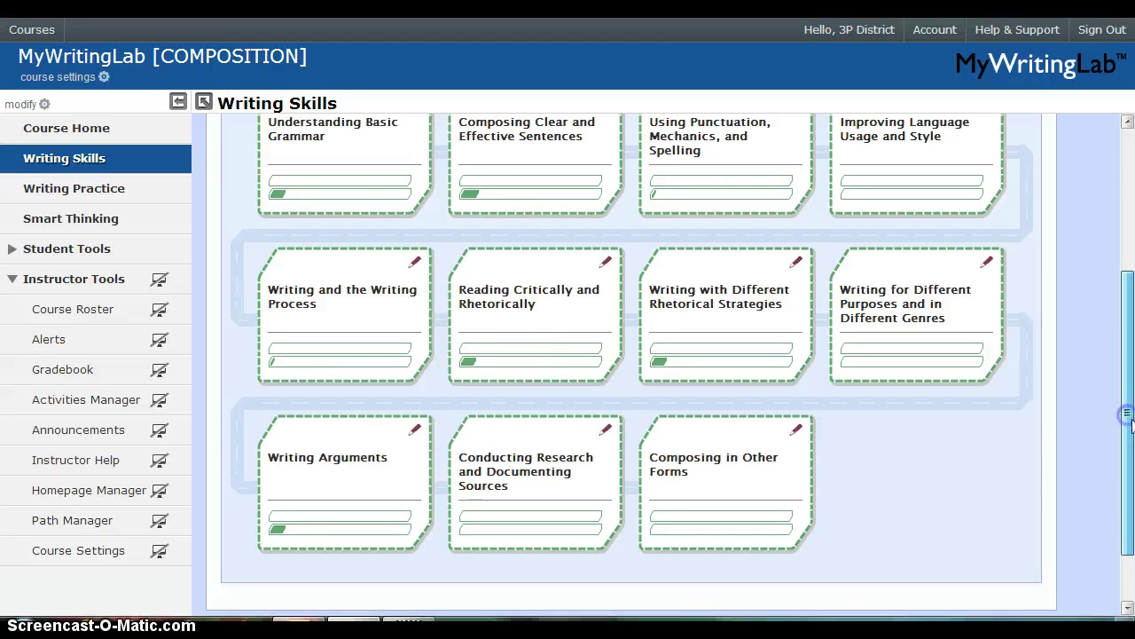
left_click(64, 404)
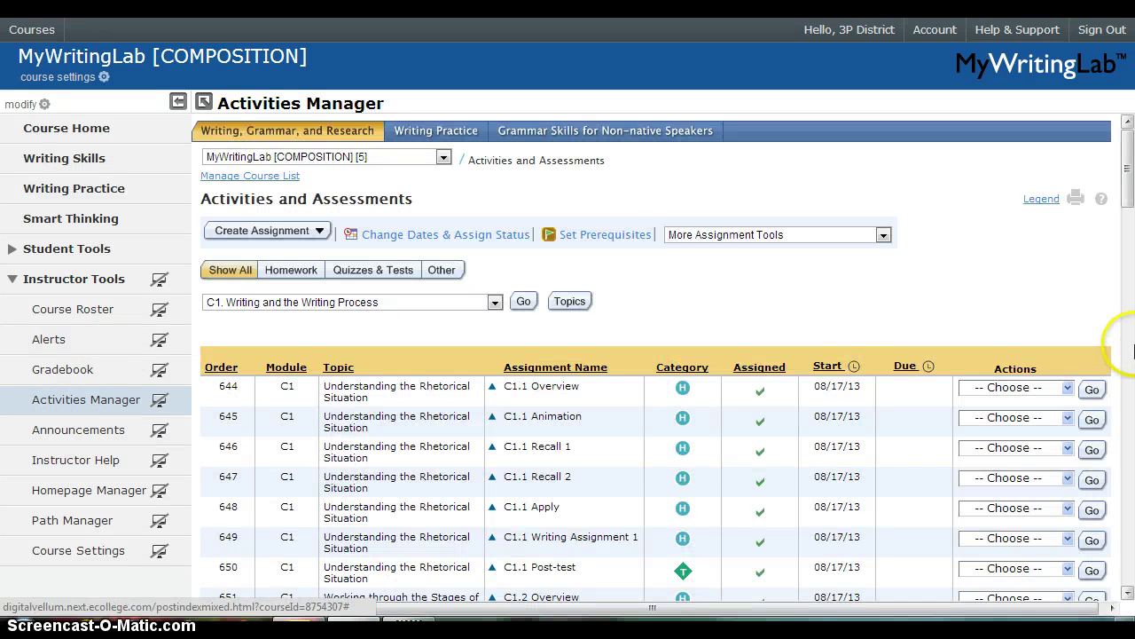
left_click(1128, 210)
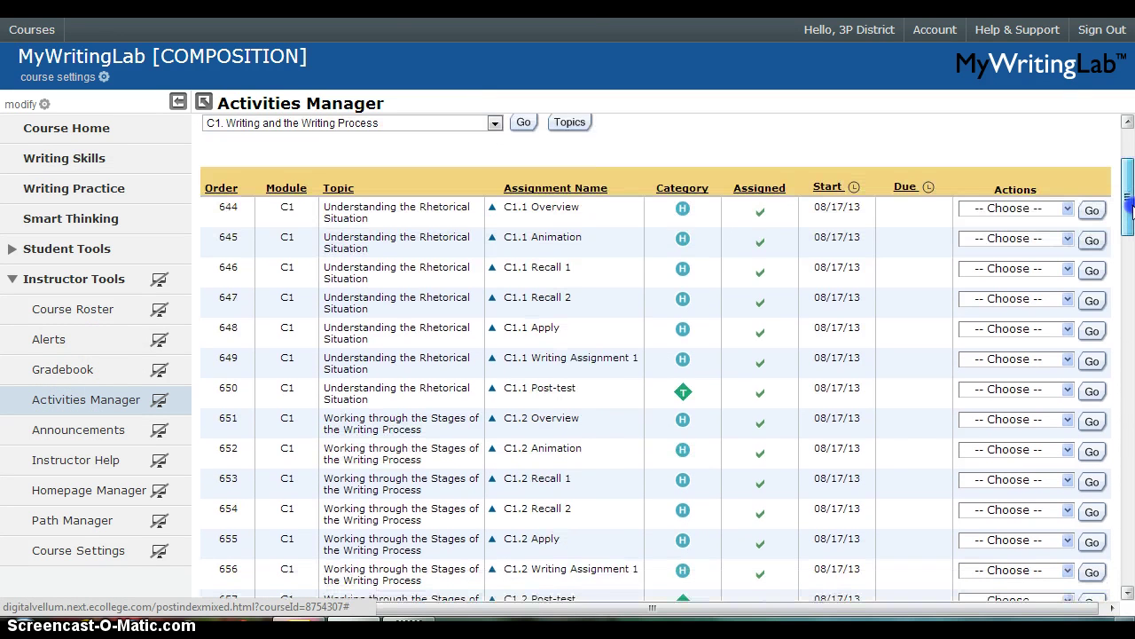
left_click_drag(1130, 207, 1131, 232)
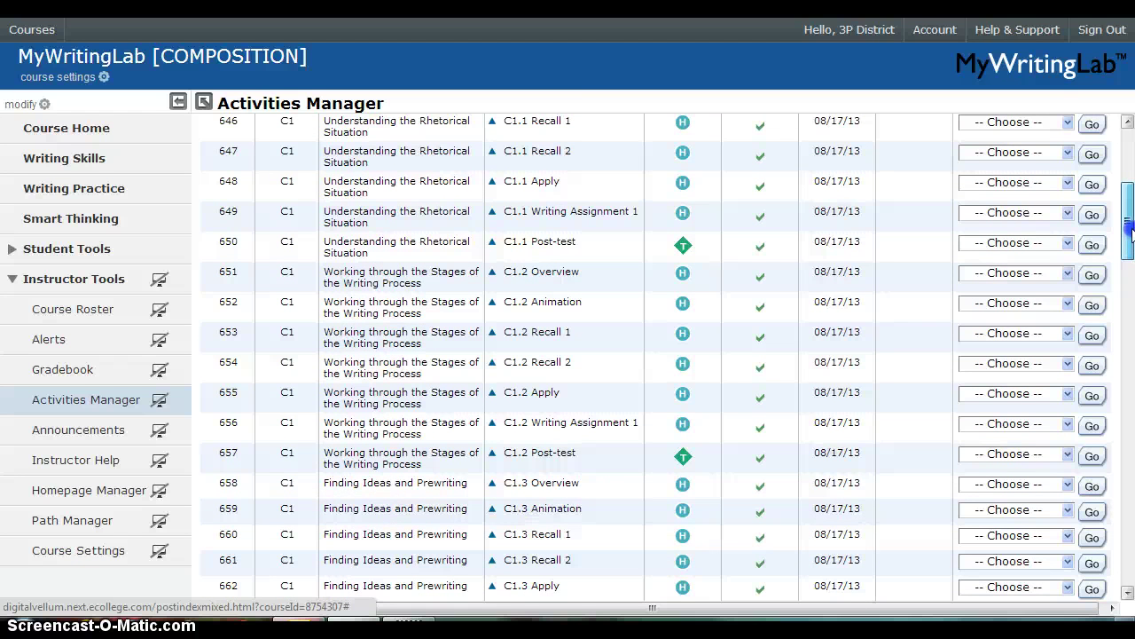
left_click_drag(1130, 251, 1129, 134)
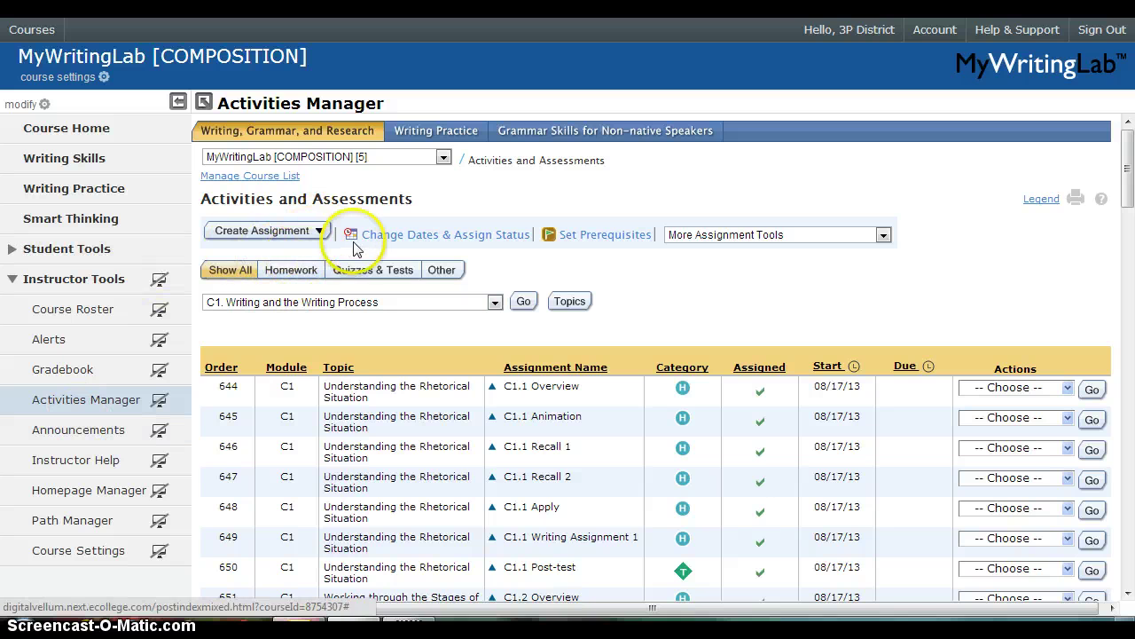
Step: Start a new writing assignment named "Assignment 1" and proceed to its Create Writing Assignment stage
left_click(315, 235)
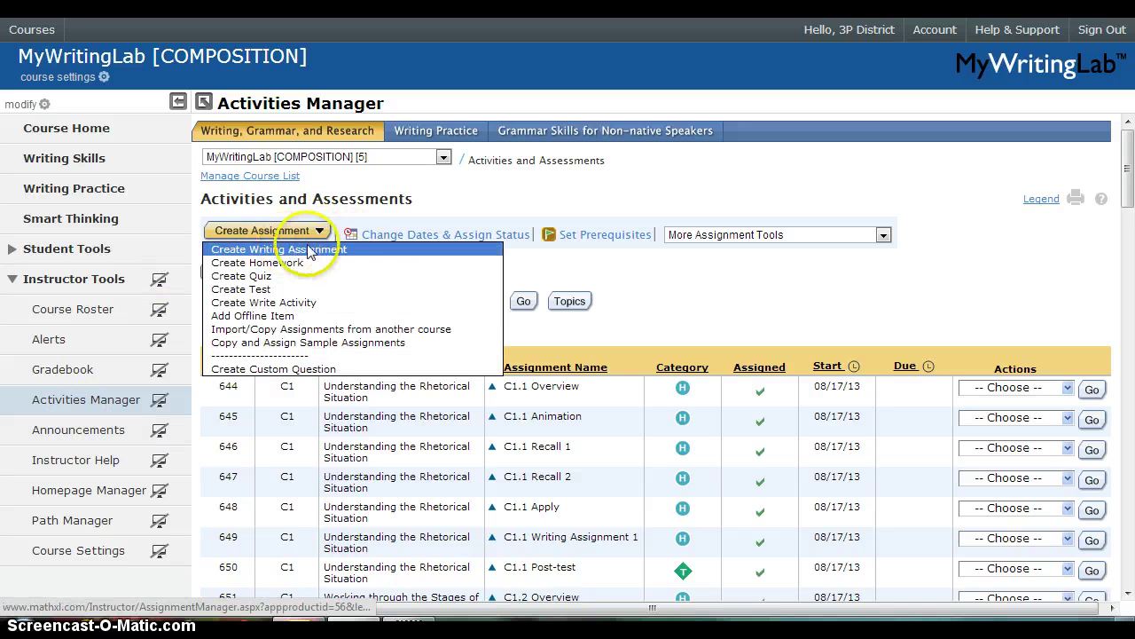
left_click(317, 252)
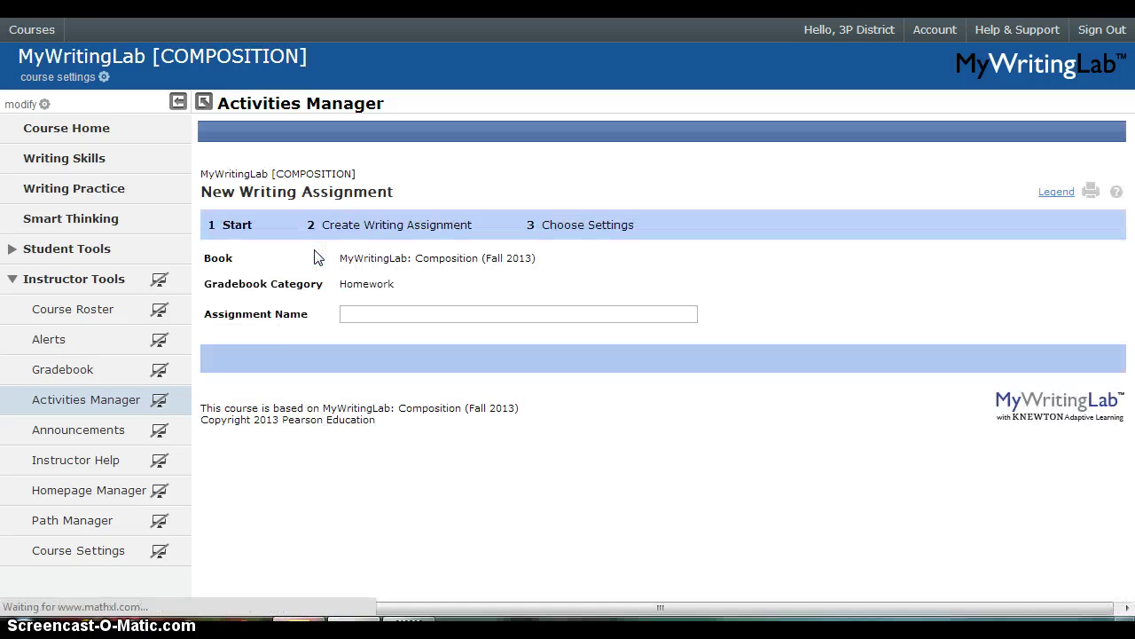
left_click(387, 314)
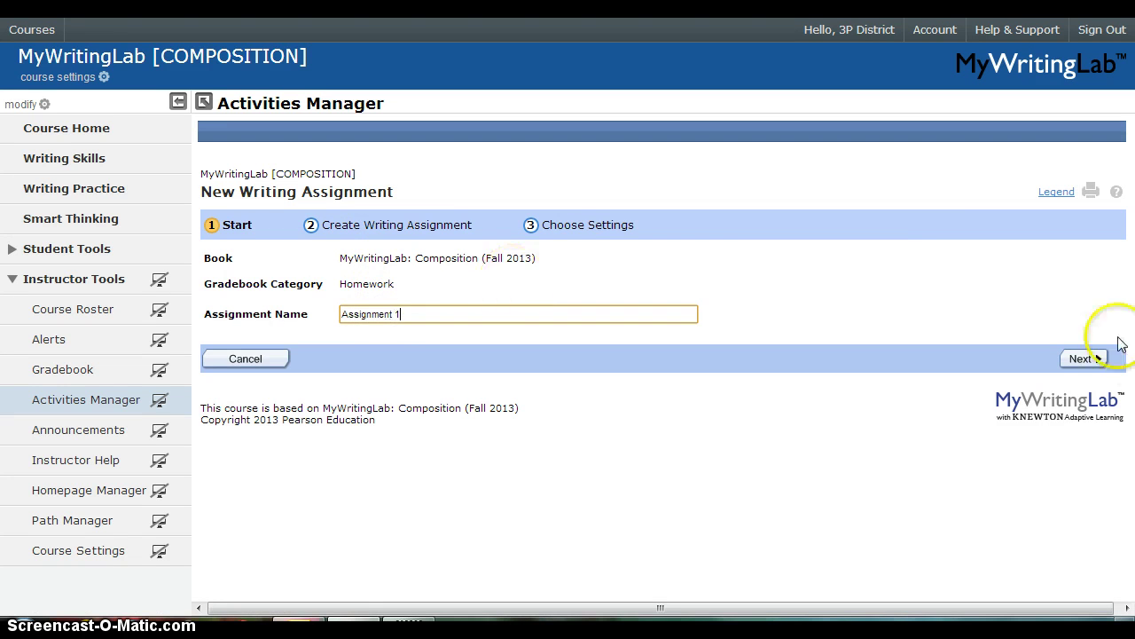
left_click(1084, 361)
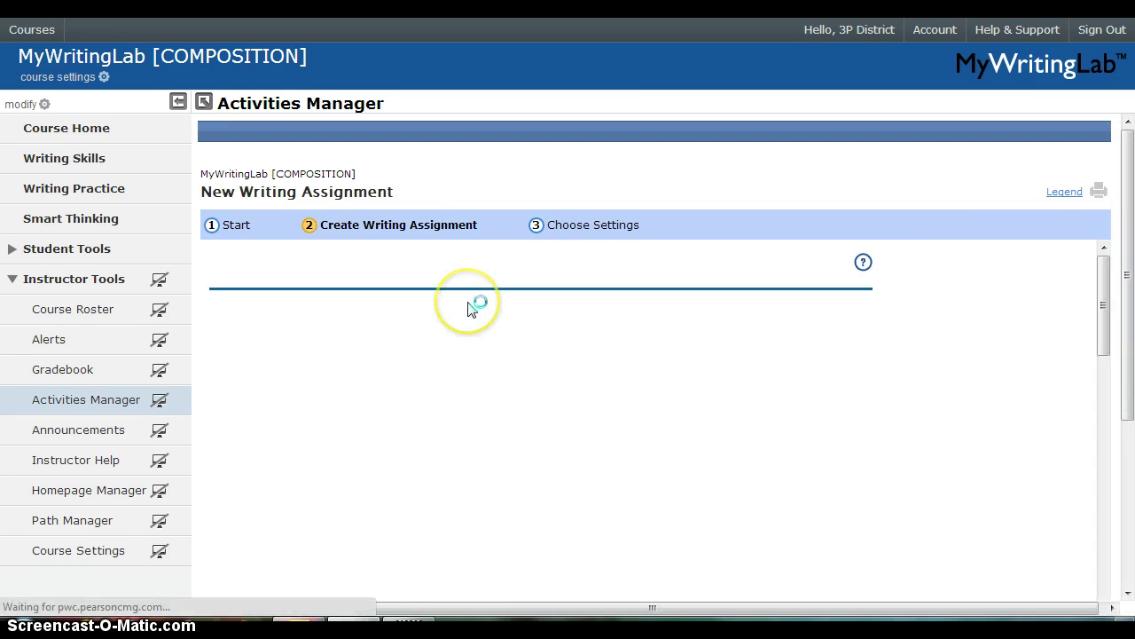
Step: Look through the new assignment's detail settings, including drafts, dates, Originality Check, Peer Review and Writing Instructions
left_click_drag(1124, 194, 1123, 253)
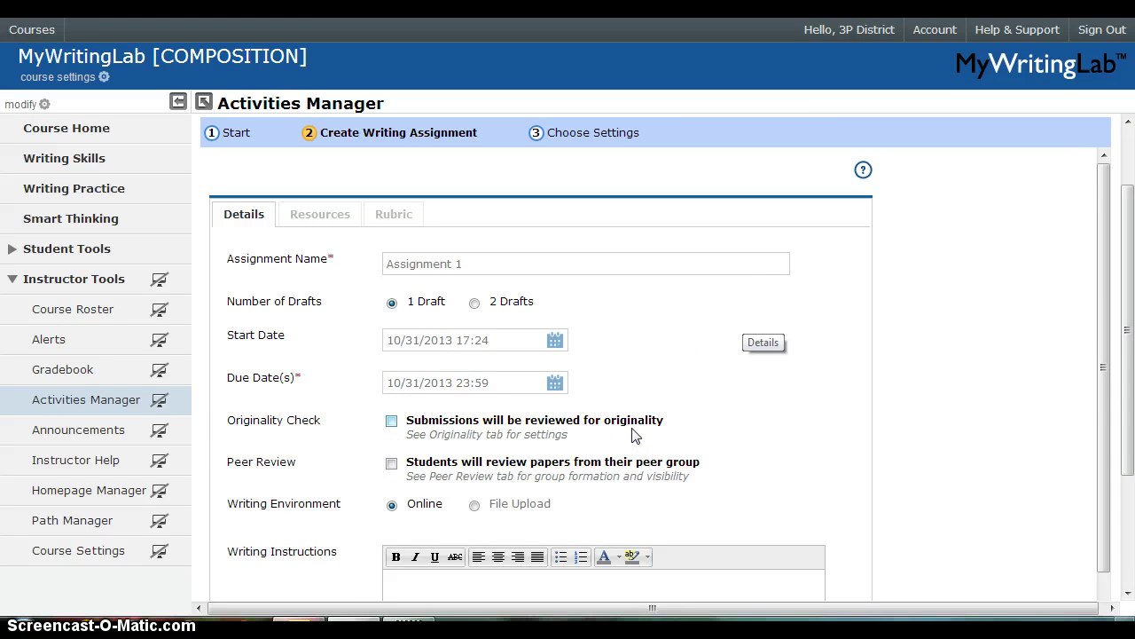
left_click(483, 432)
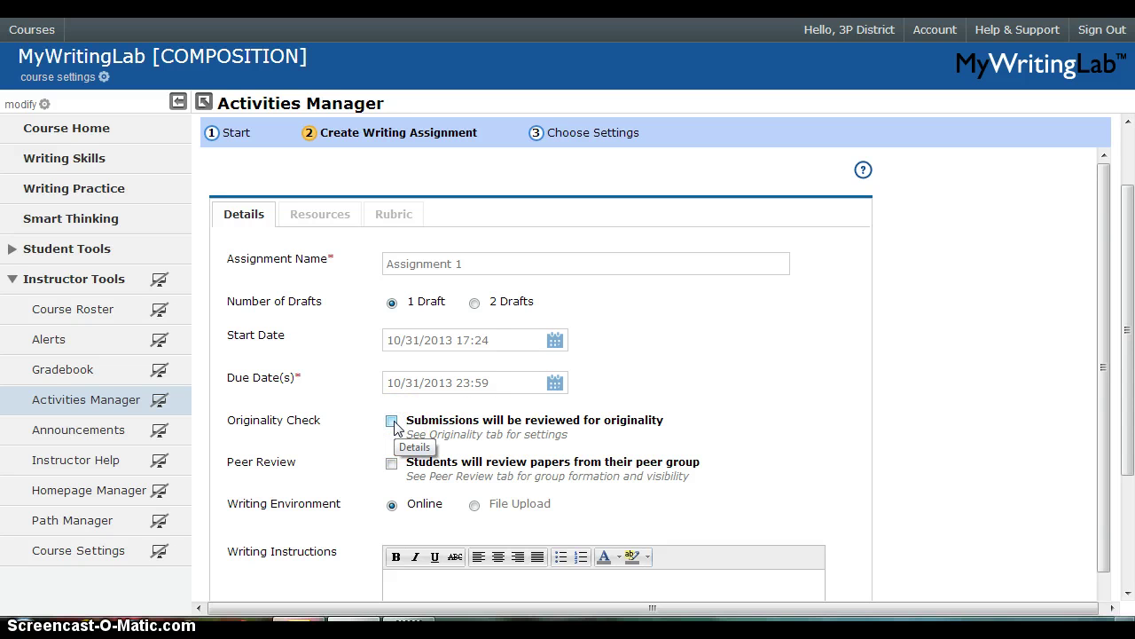
left_click(543, 422)
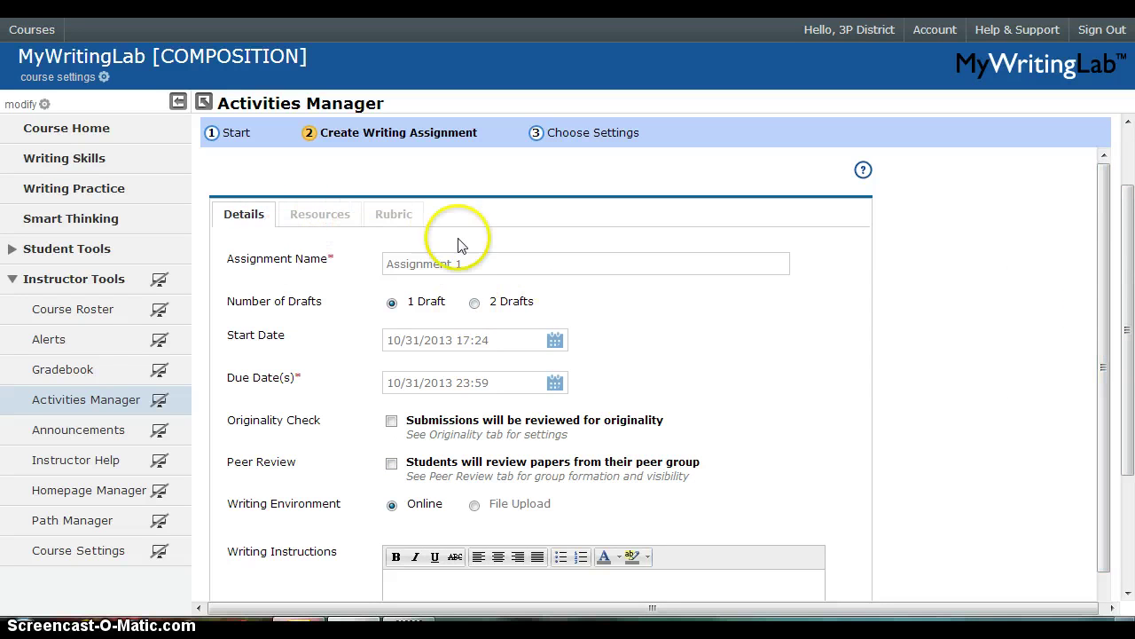
left_click_drag(1100, 238, 1070, 523)
left_click_drag(1103, 477, 1109, 300)
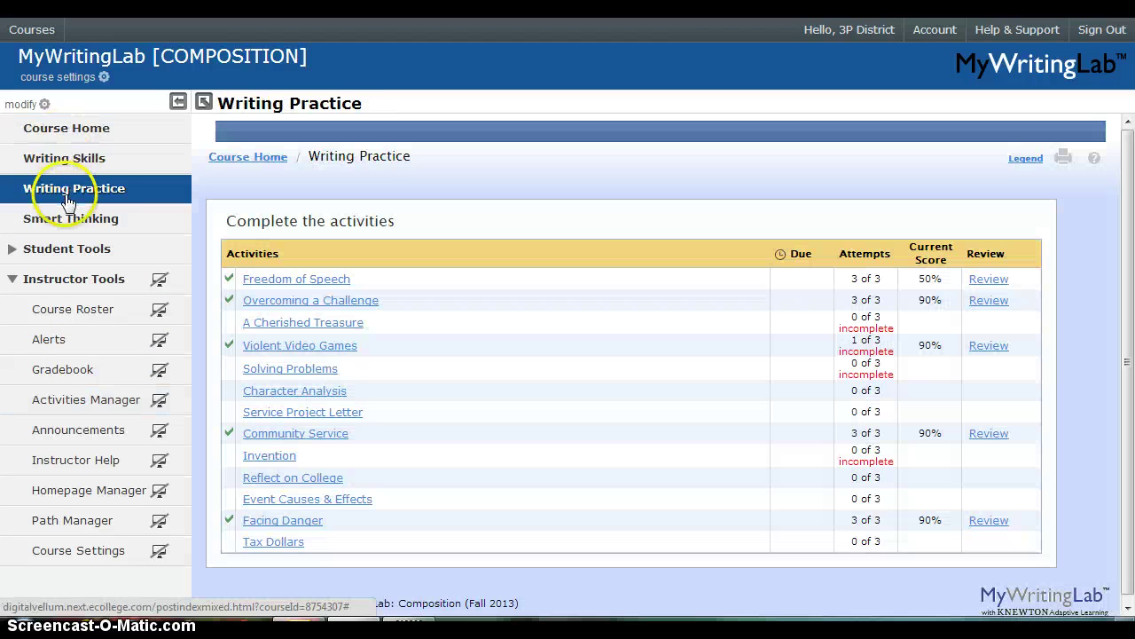
Step: Go to the Writing Practice activities within Writing Skills and open the Freedom of Speech activity
left_click(58, 157)
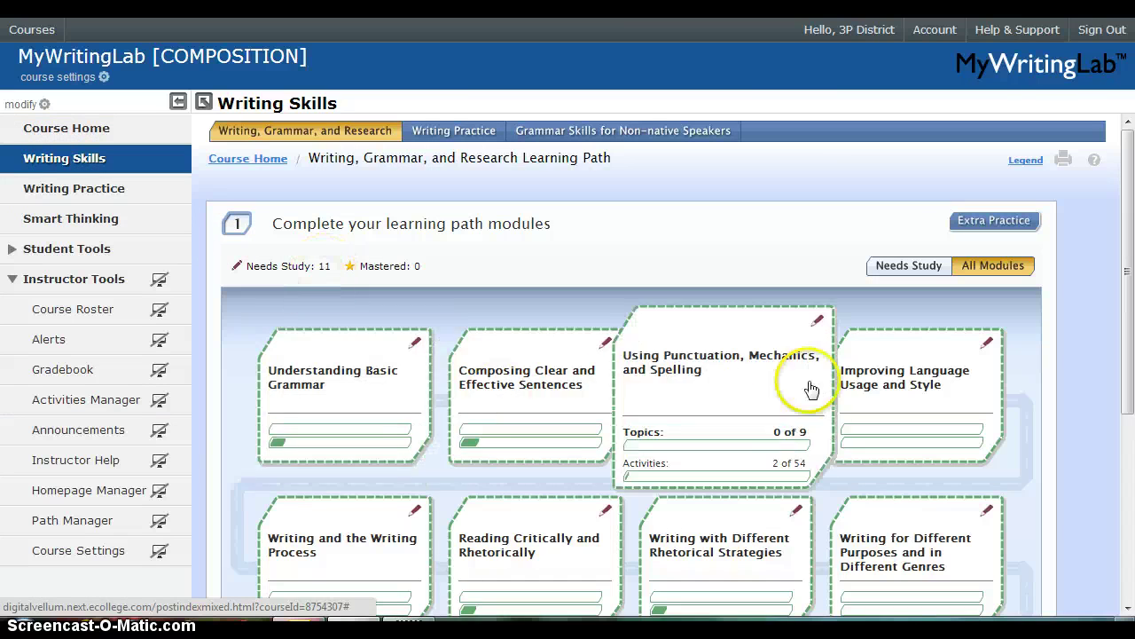
left_click(435, 140)
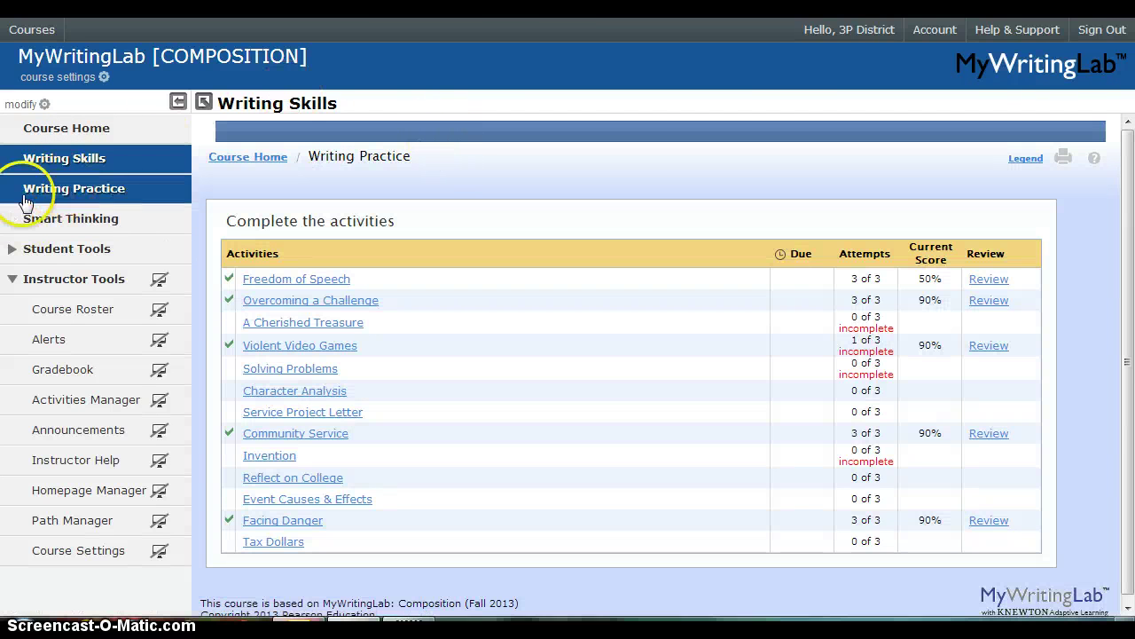
left_click(285, 280)
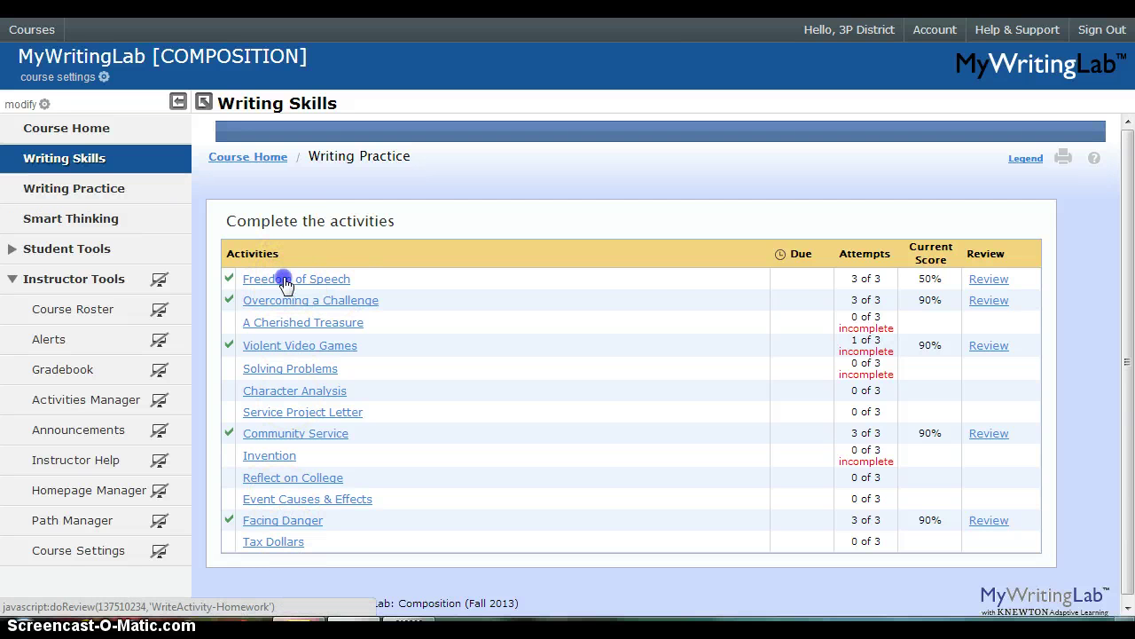
Step: Look through the Freedom of Speech prompt, the Draft 3 text and the instant feedback area
left_click_drag(1129, 177, 1132, 233)
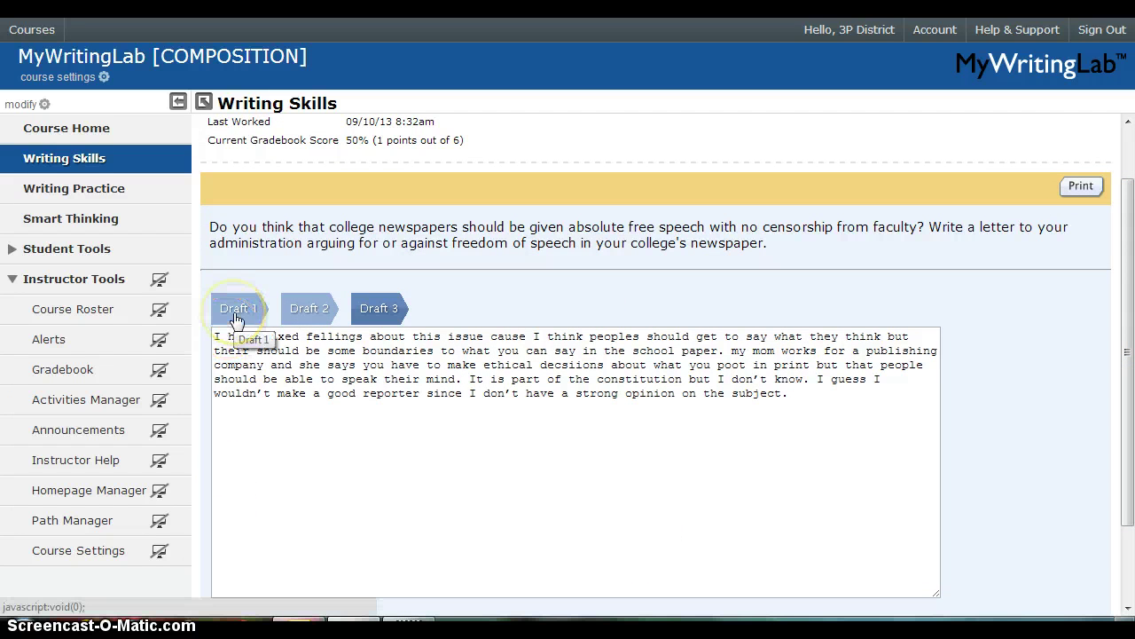
left_click(373, 308)
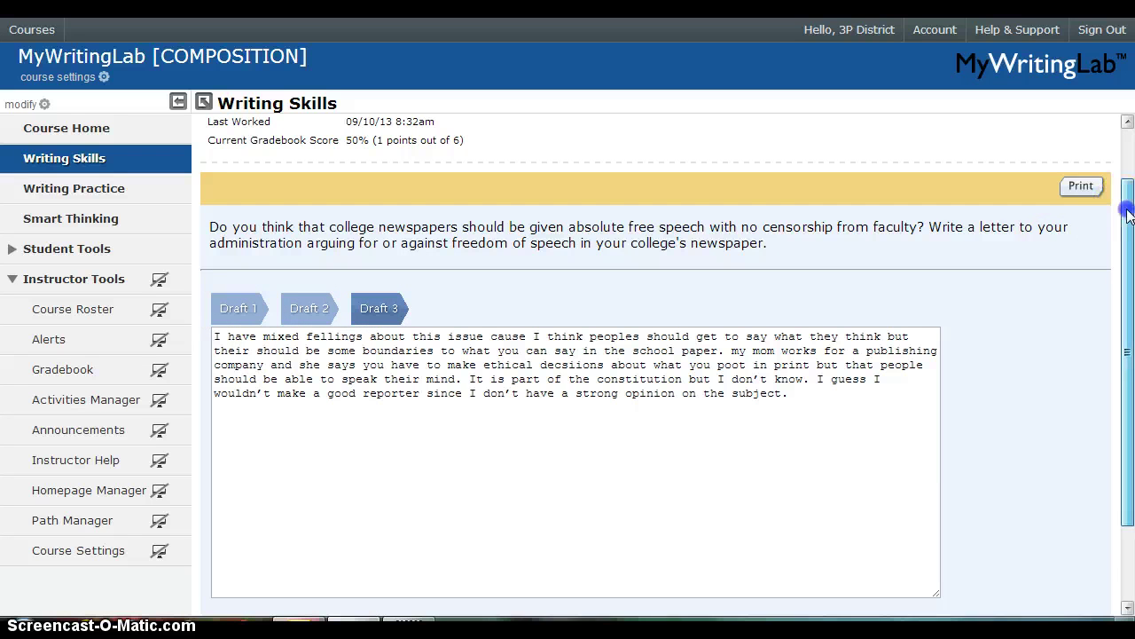
scroll(1115, 311, "down", 2)
left_click(321, 537)
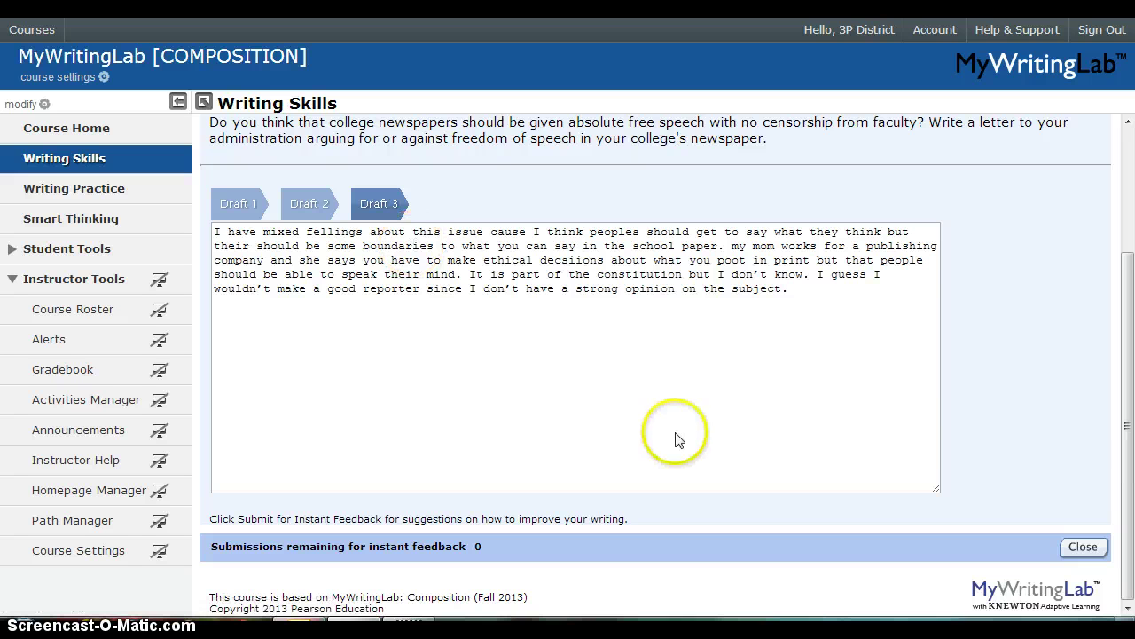
left_click_drag(1128, 470, 1130, 401)
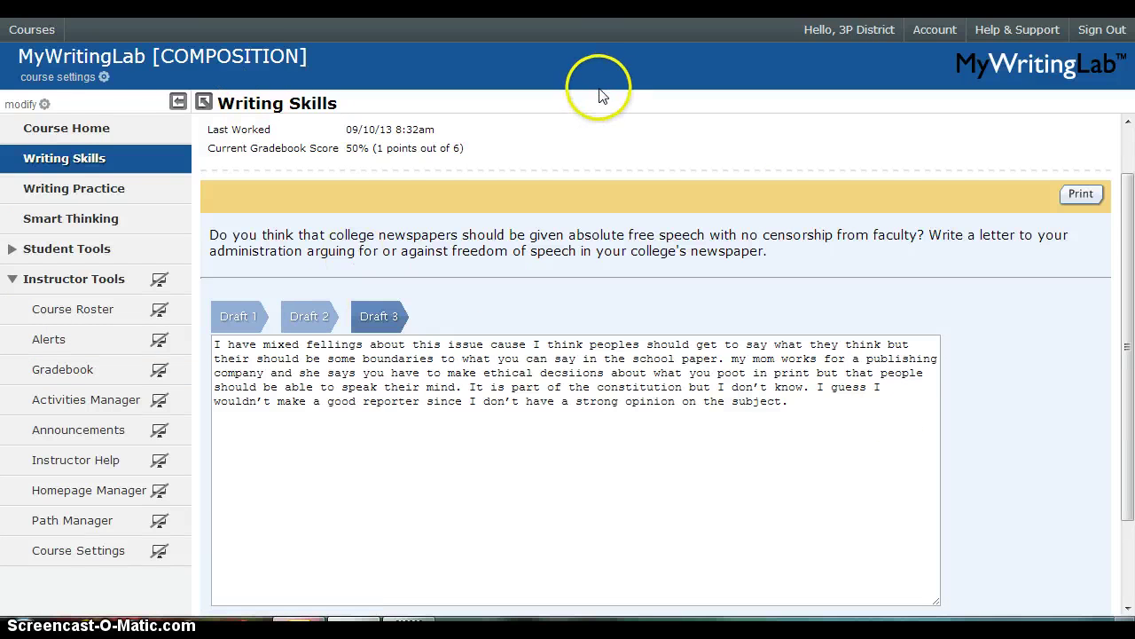
Step: Open the Smart Thinking page and read about the Pearson Tutor Services and tips for success
left_click(69, 227)
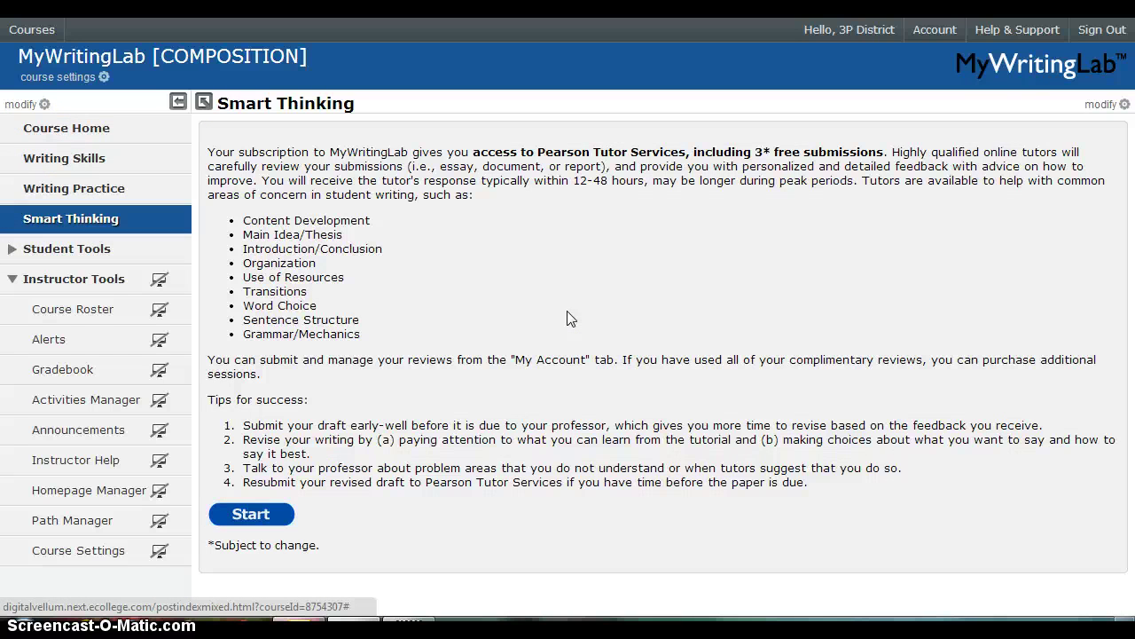
left_click(543, 301)
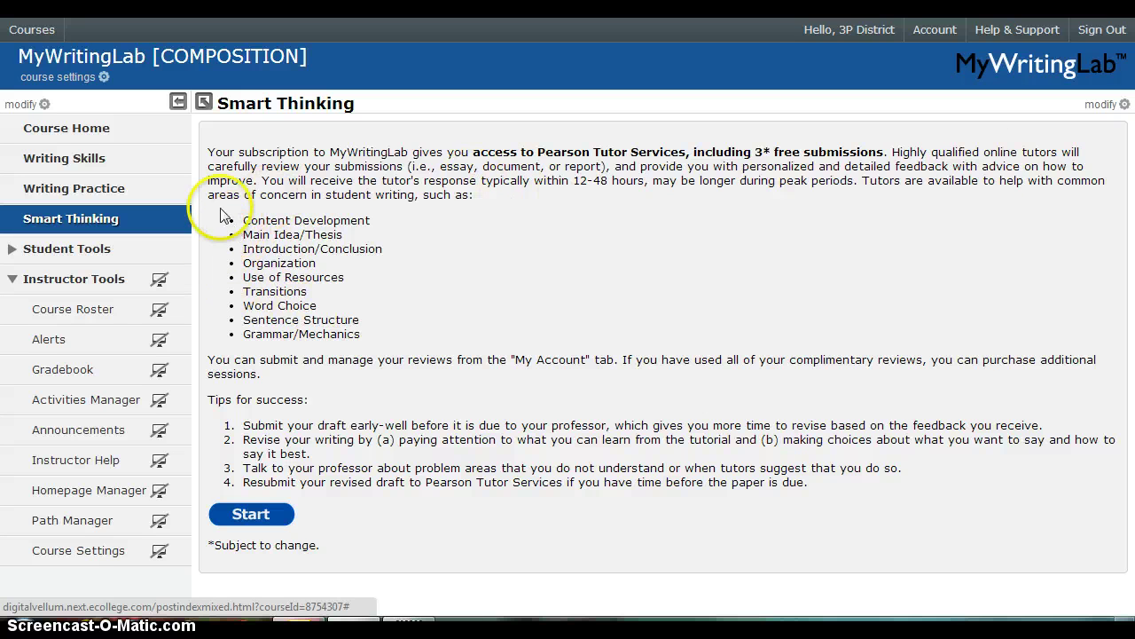
Step: Review the list of writing concerns that Pearson Tutor Services helps with, from Content Development to Grammar/Mechanics
left_click_drag(222, 217, 367, 340)
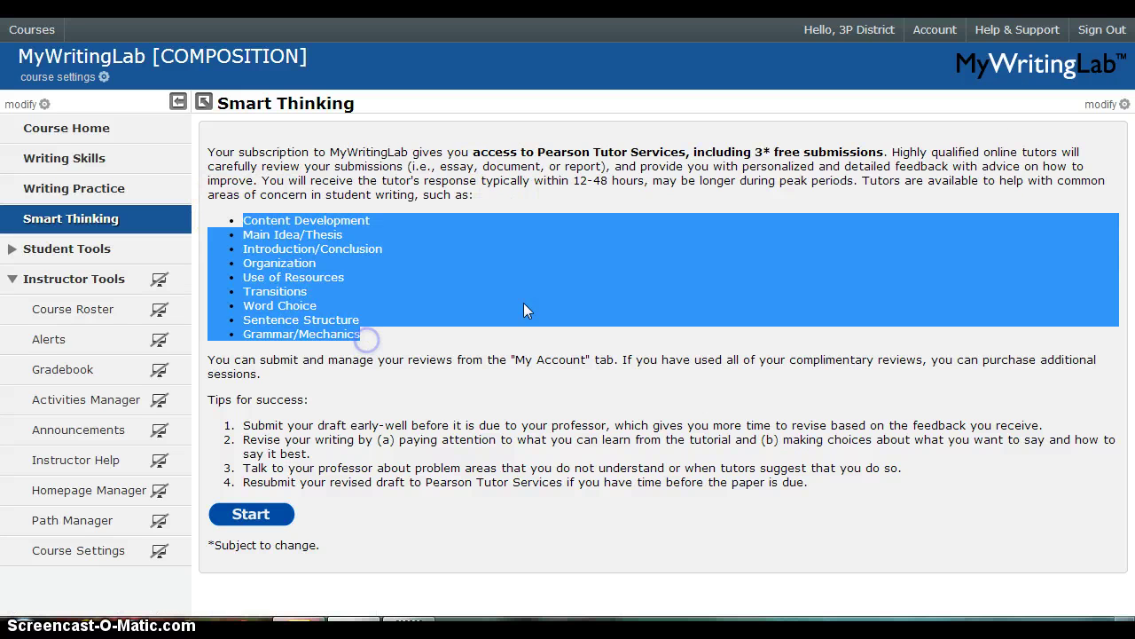
left_click(583, 423)
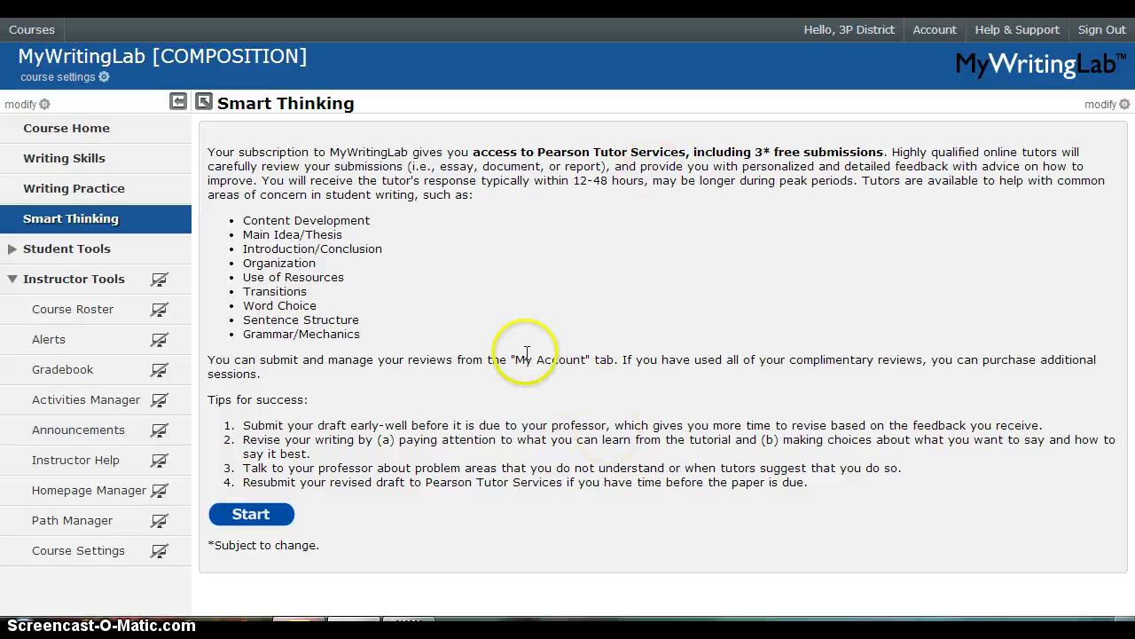
Step: Open the Multimedia Library in Student Tools and search module C3, Topic C3.2: Narrating, for videos
left_click(12, 254)
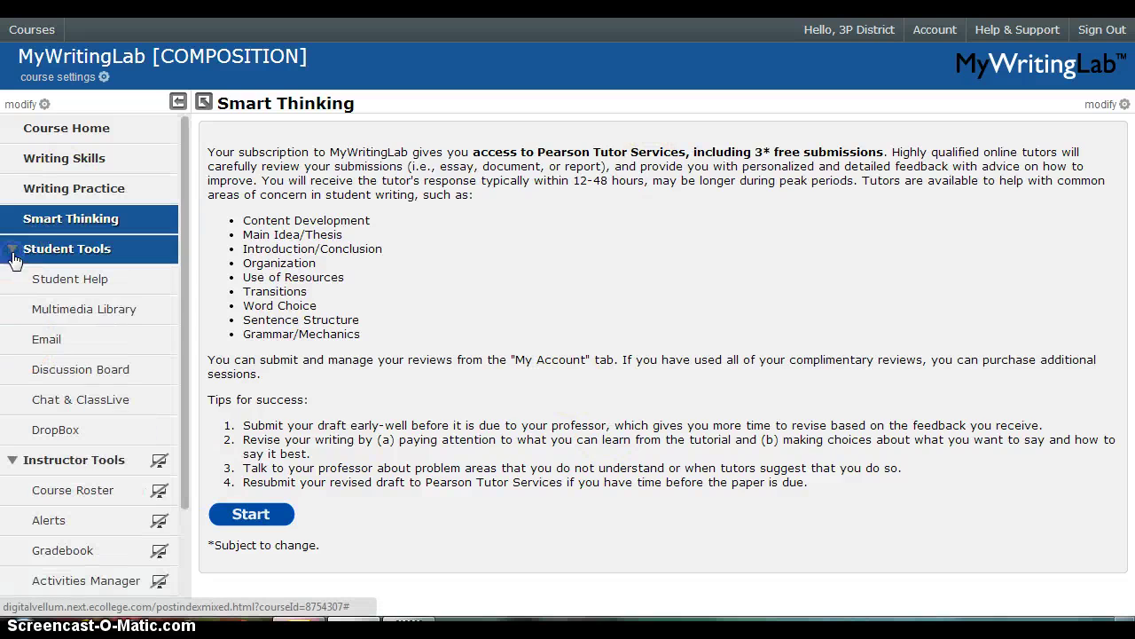
left_click(65, 315)
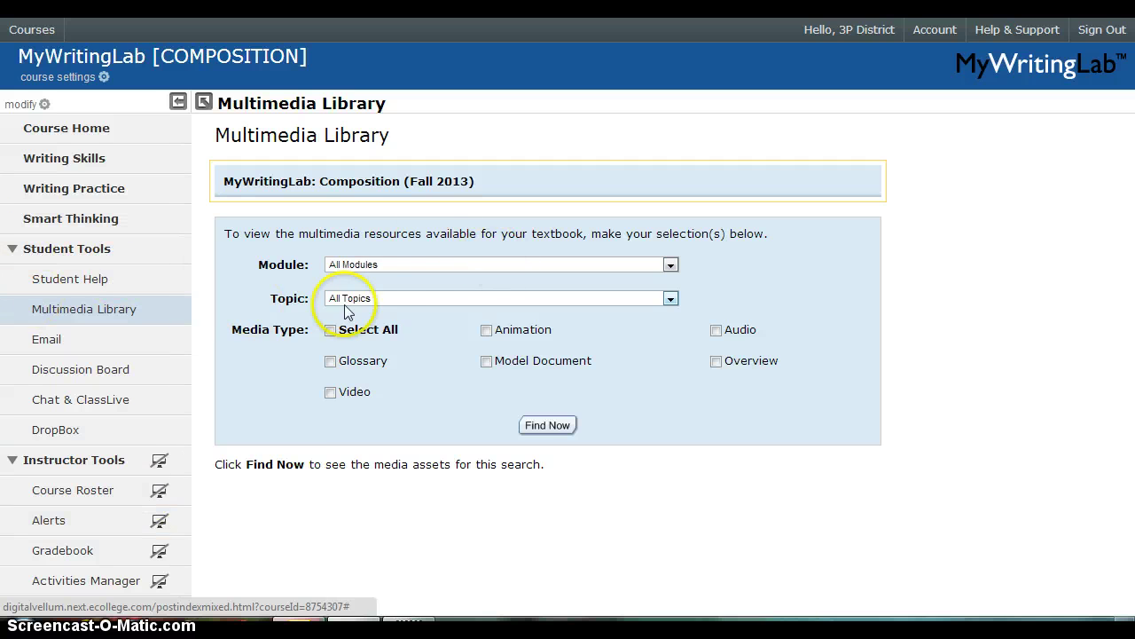
left_click(396, 265)
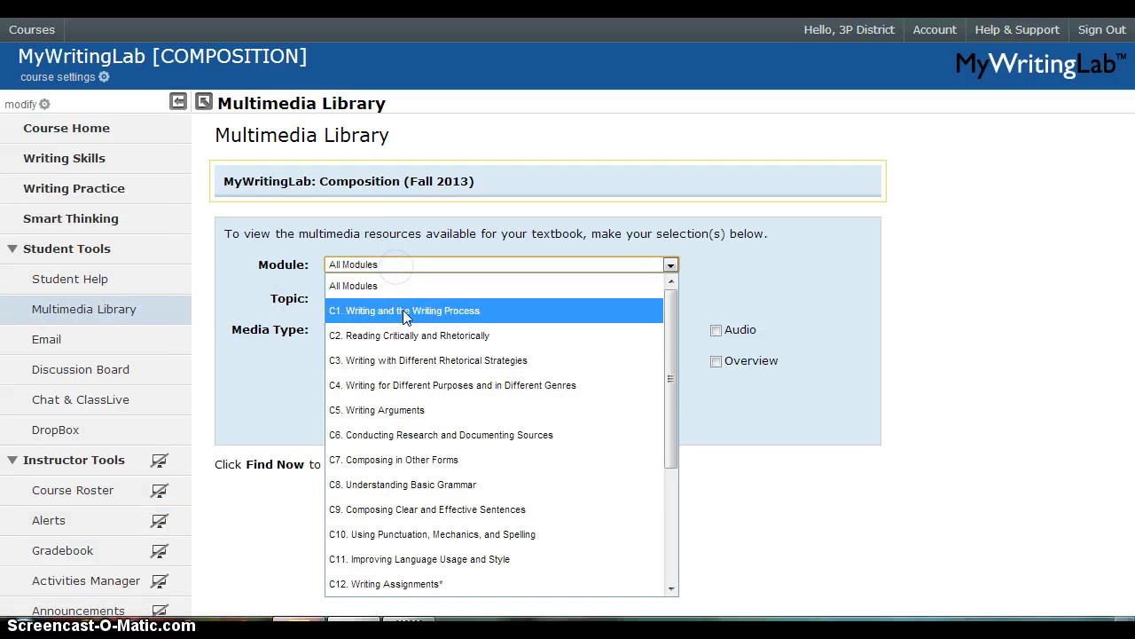
left_click(385, 359)
left_click(386, 301)
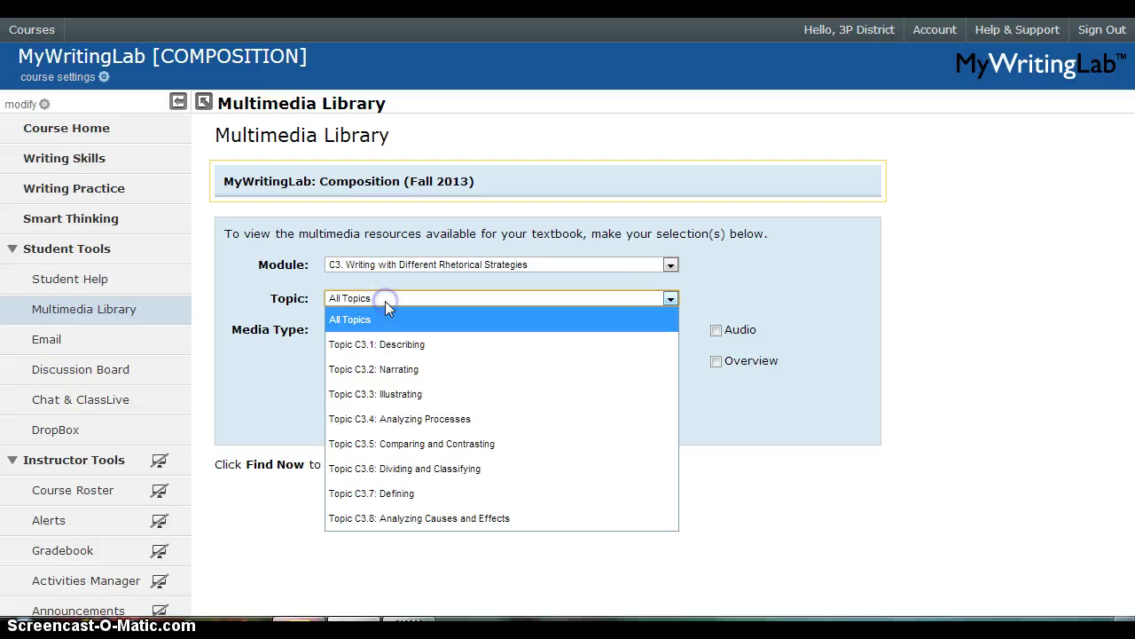
left_click(395, 369)
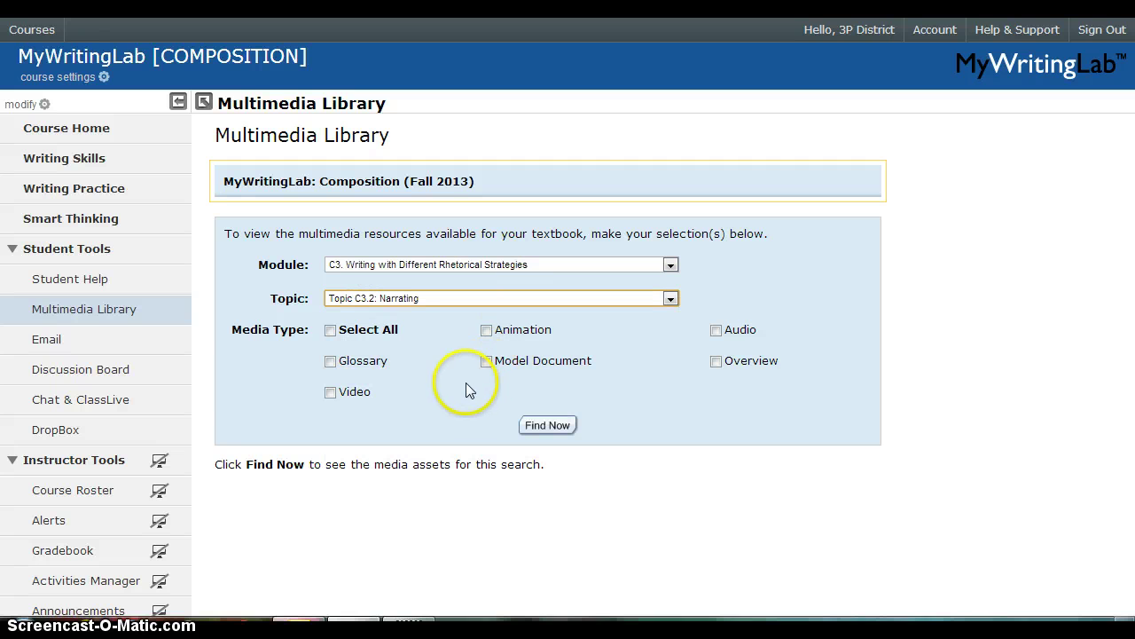
left_click(330, 393)
left_click(545, 429)
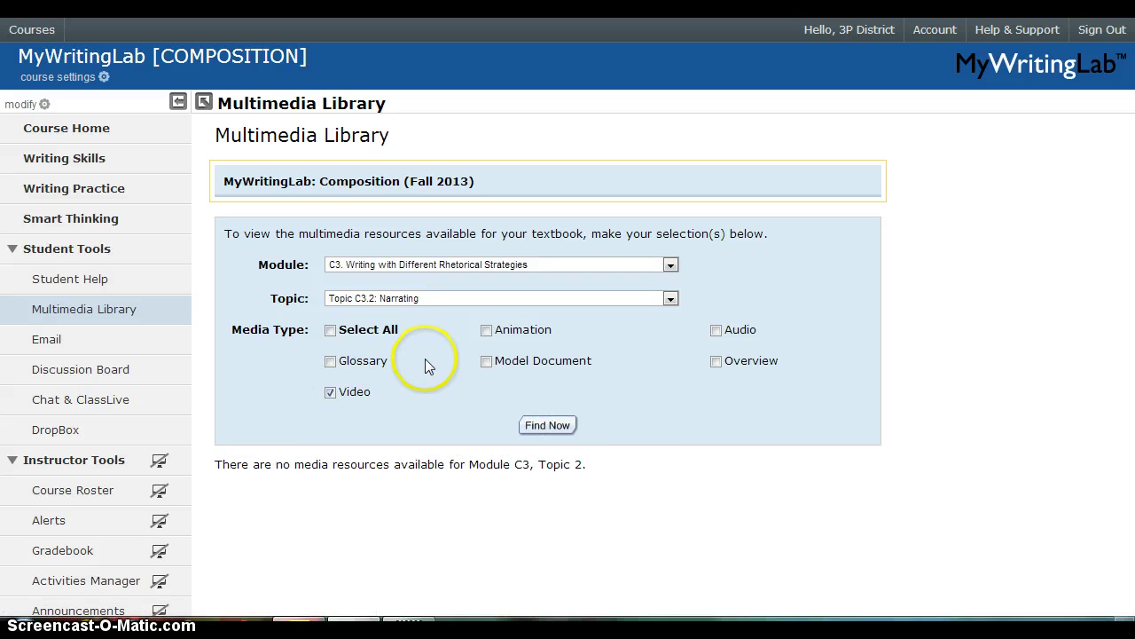
Step: Search the Multimedia Library for Glossary media only, using Topic C3.1: Describing
left_click(407, 299)
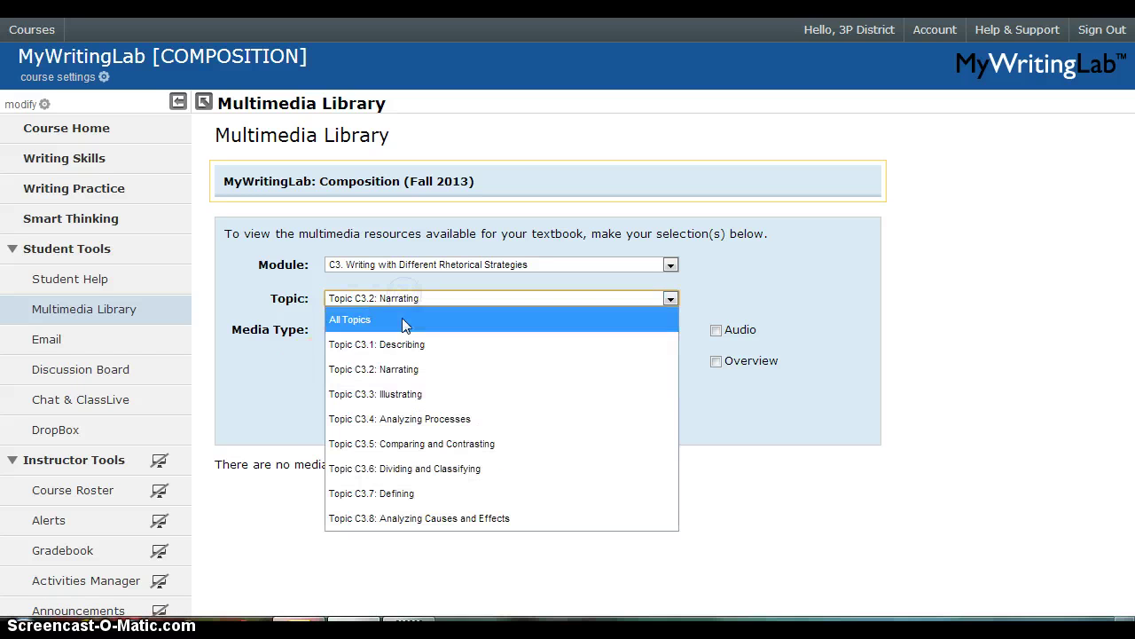
left_click(396, 335)
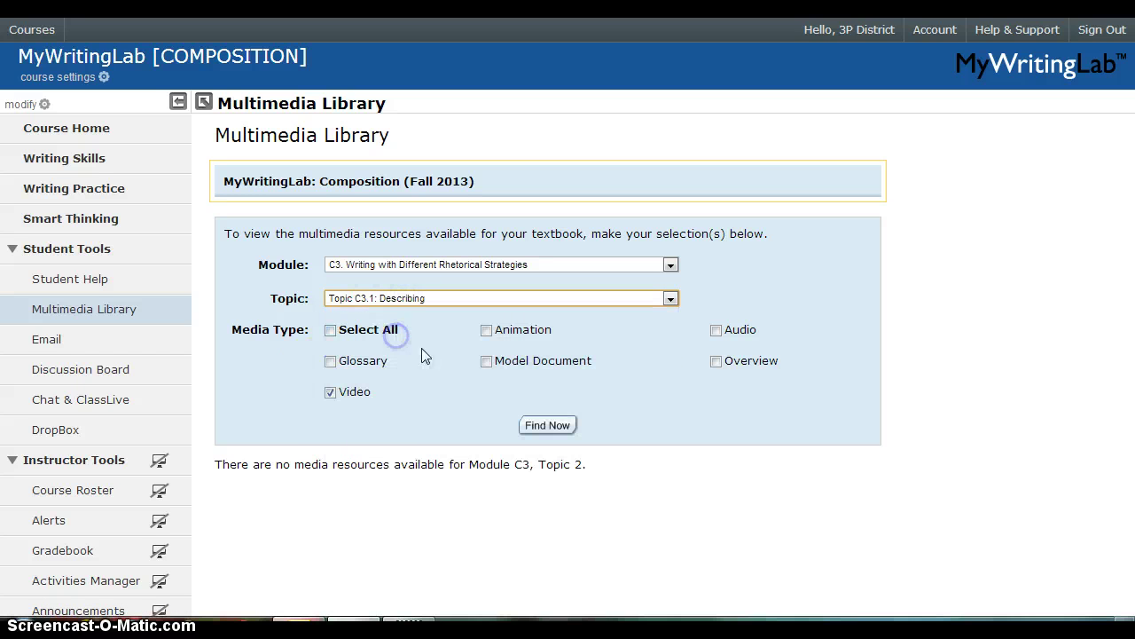
left_click(330, 361)
left_click(327, 394)
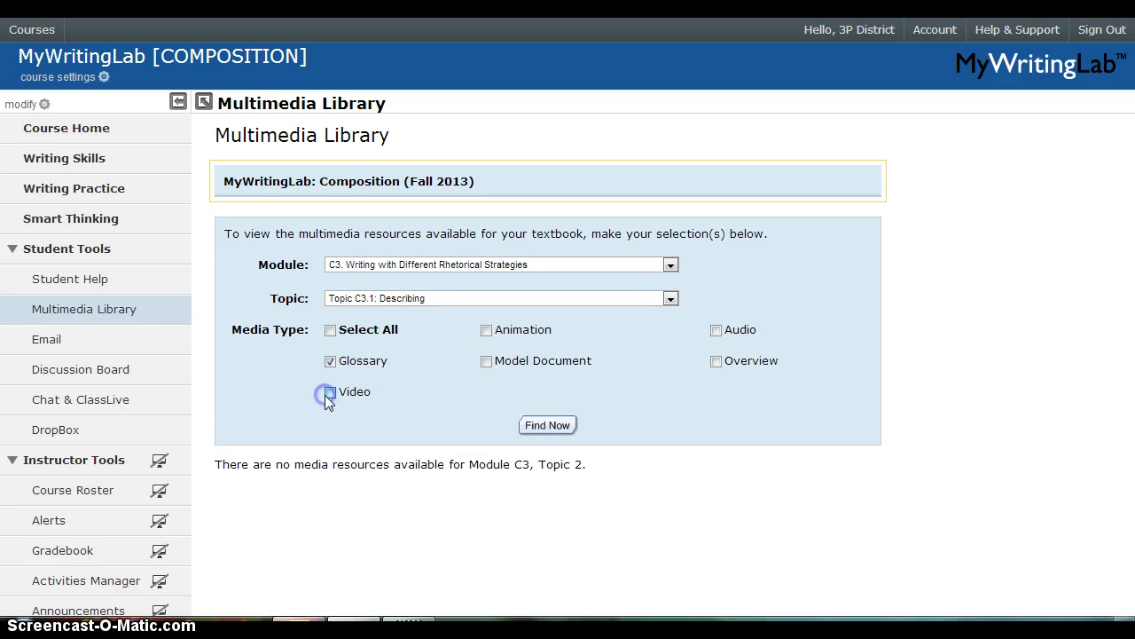
left_click(549, 428)
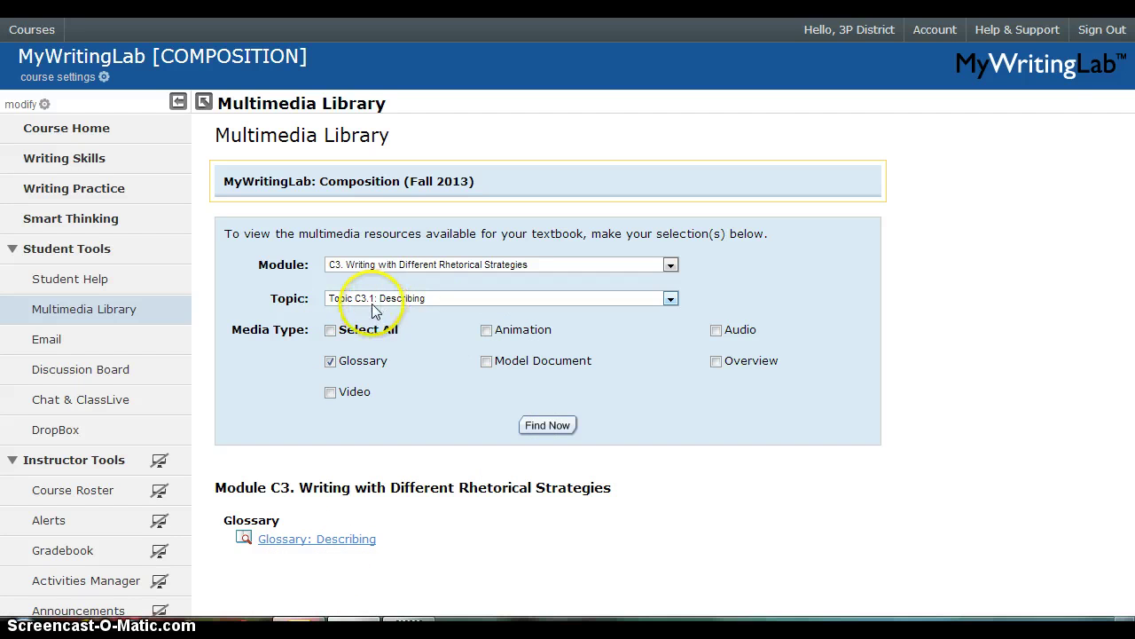
Step: Collapse Student Tools, open the Gradebook and look at its data export options without exporting anything
left_click(15, 254)
left_click(40, 377)
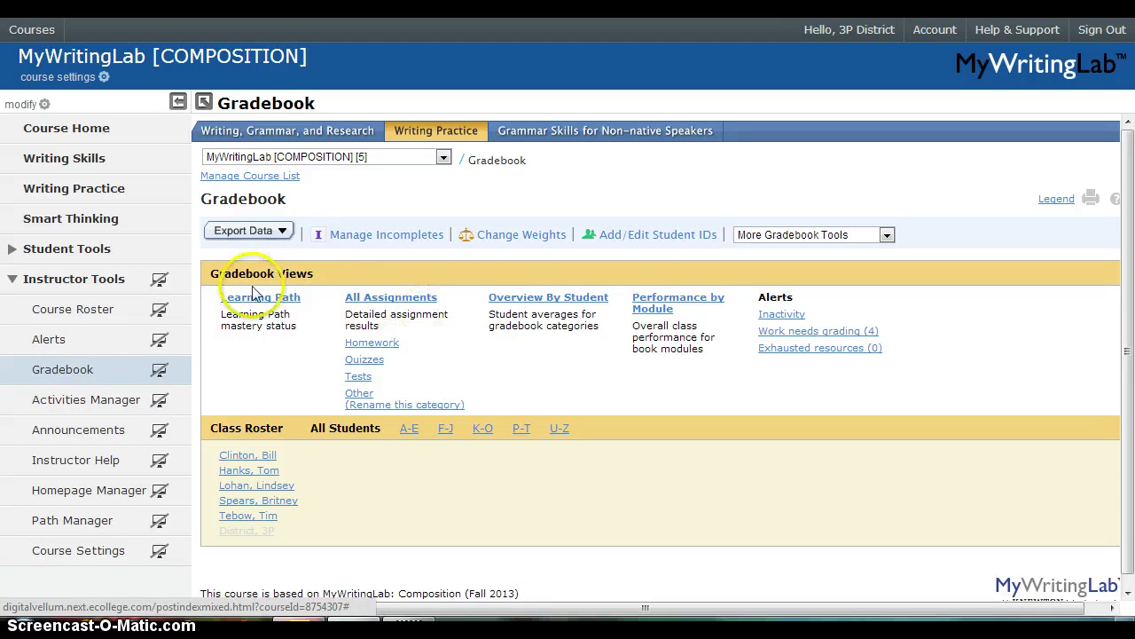
left_click(262, 229)
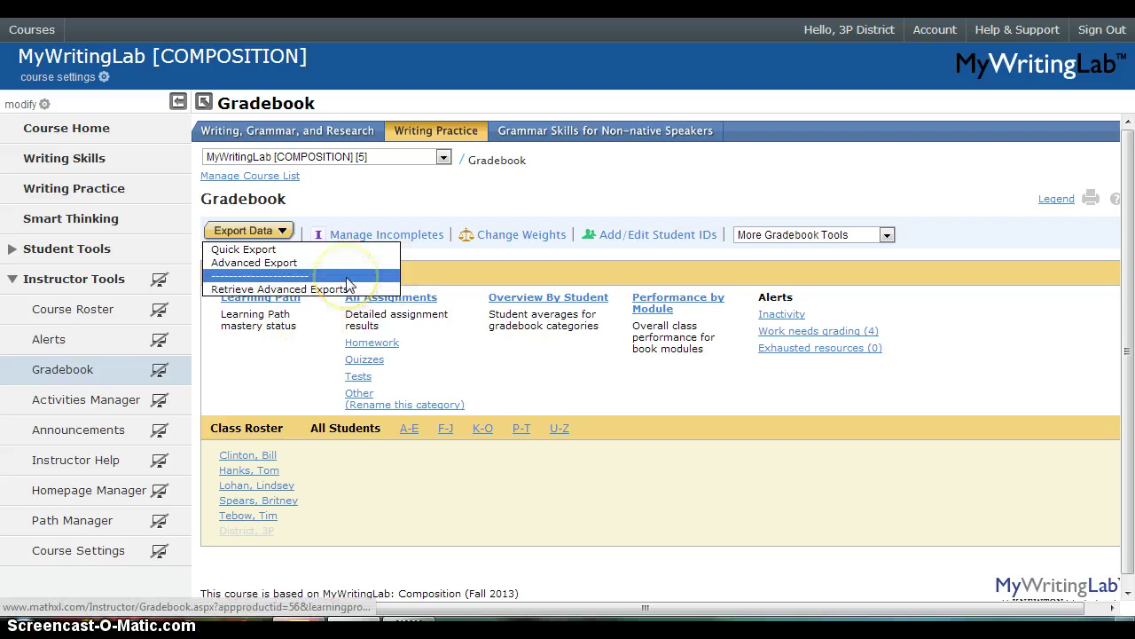
left_click(334, 300)
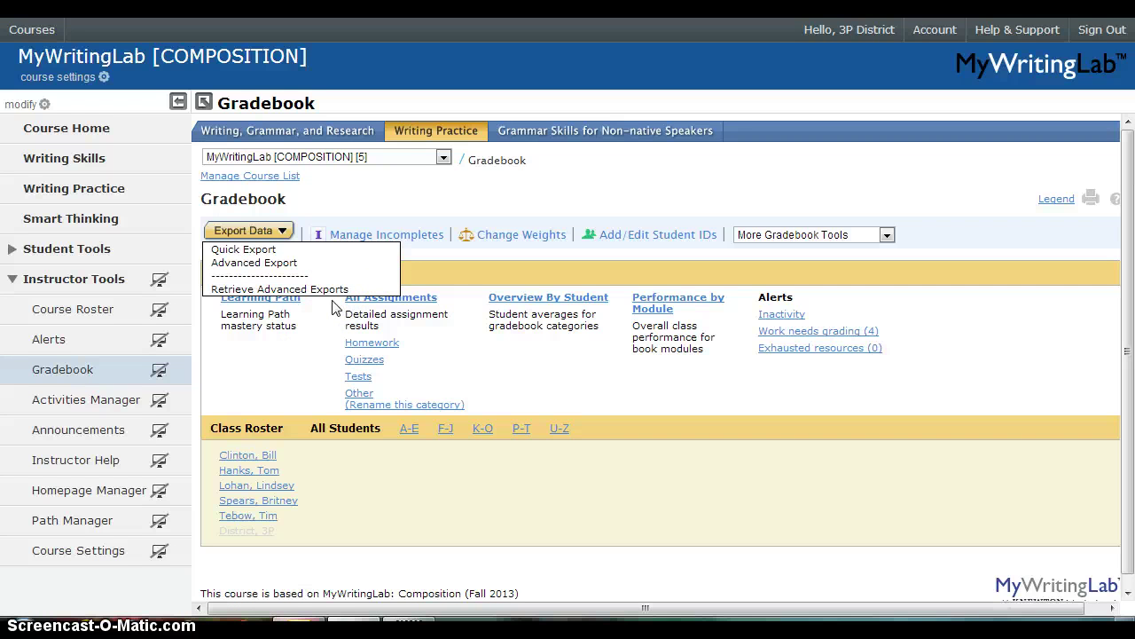
left_click(380, 199)
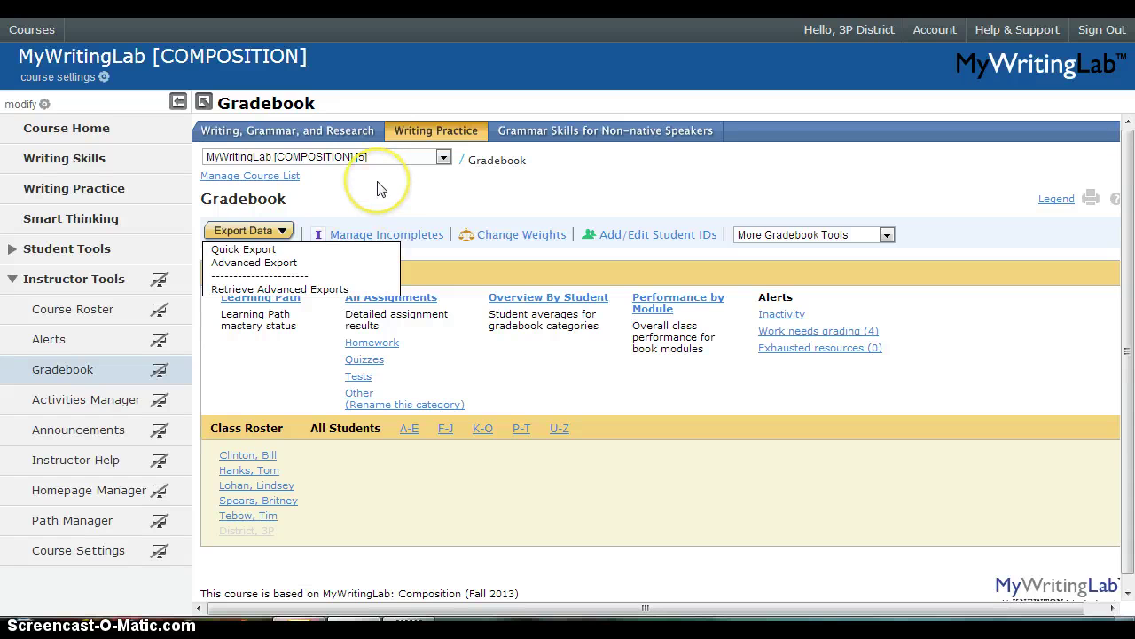
left_click(380, 188)
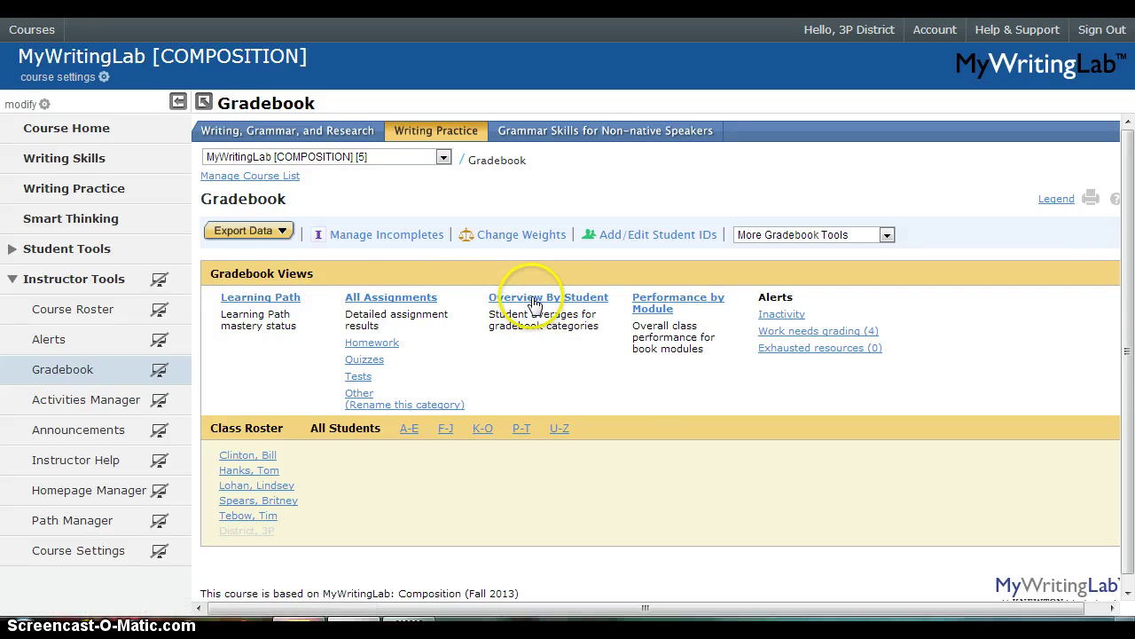
Step: View the Gradebook's Performance by Module page, return to the Gradebook overview and examine the remaining views
left_click(662, 310)
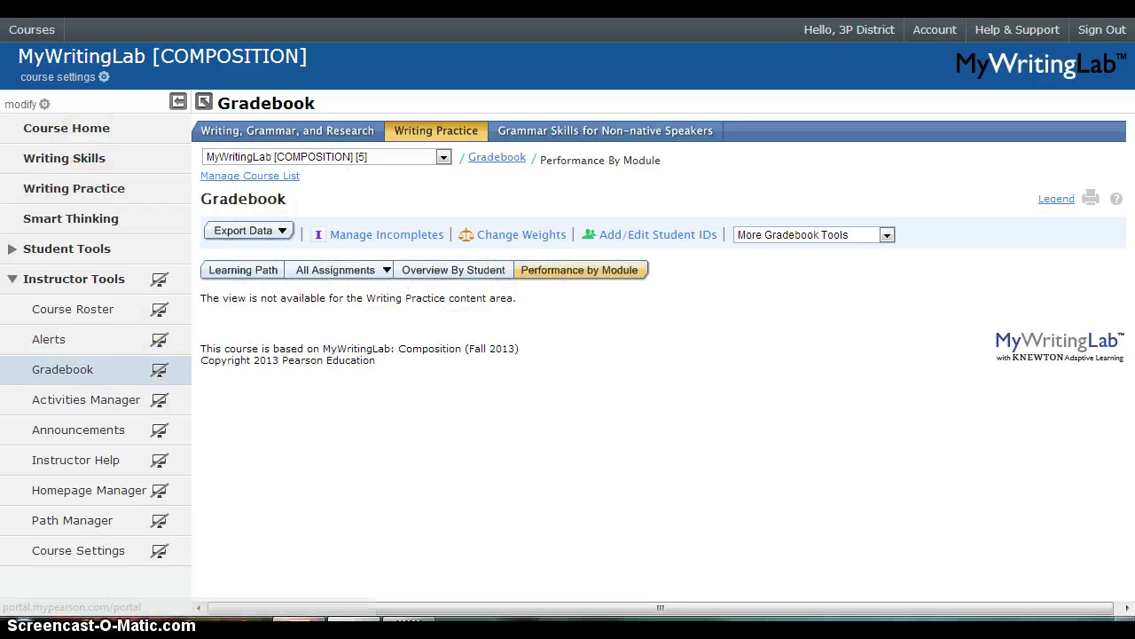
left_click(496, 157)
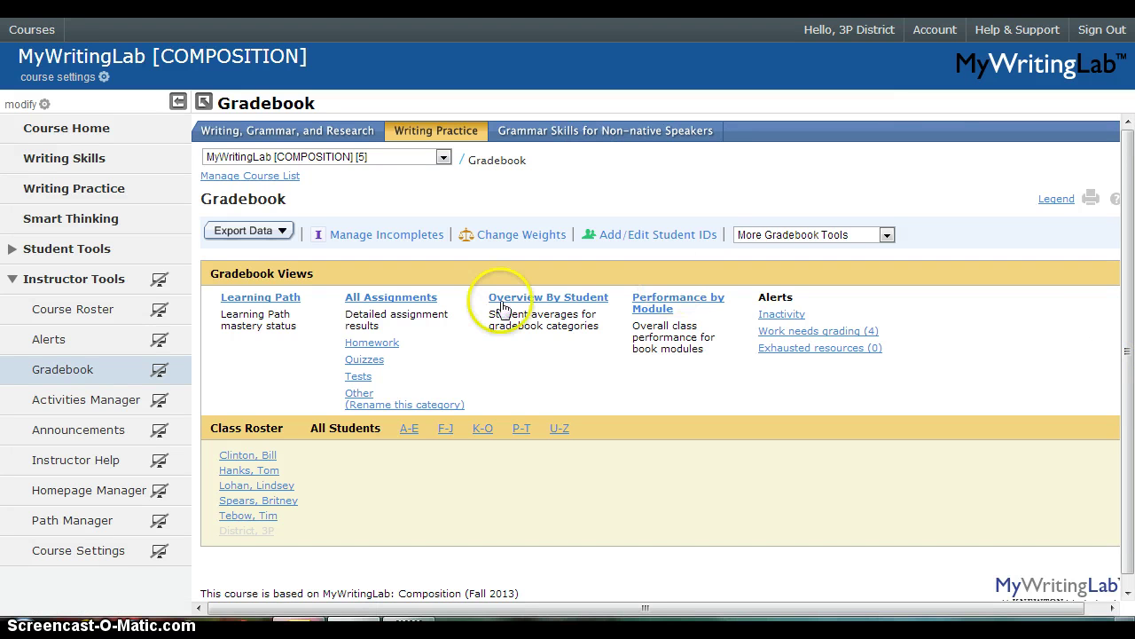
left_click(241, 302)
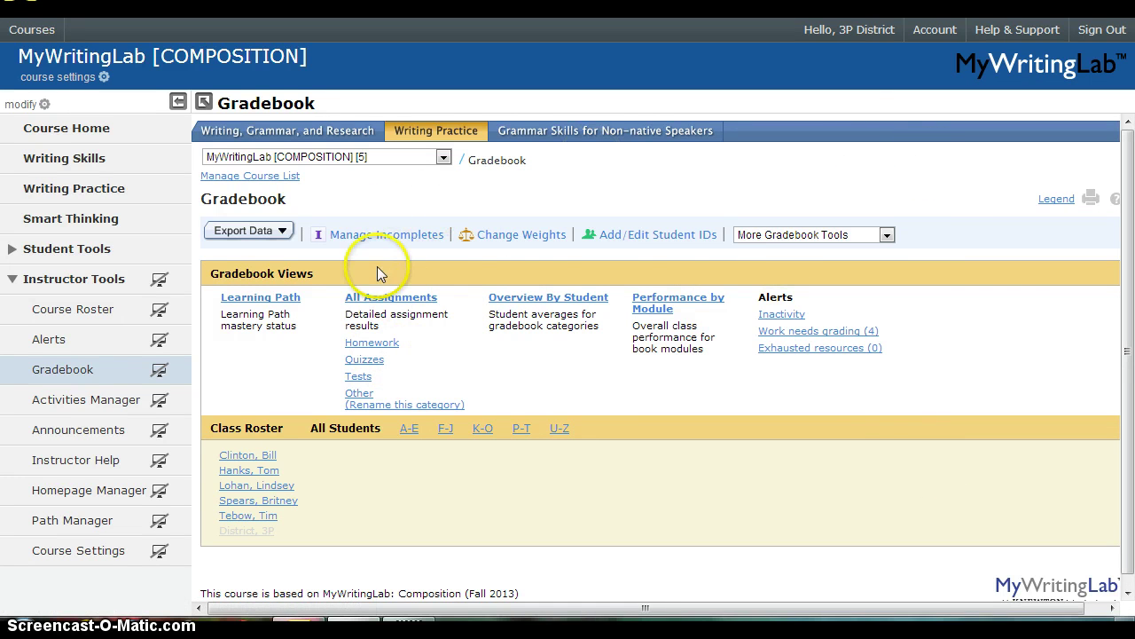
Step: Open the Path Manager, and look through the learning path modules on the Writing Skills page
left_click(77, 521)
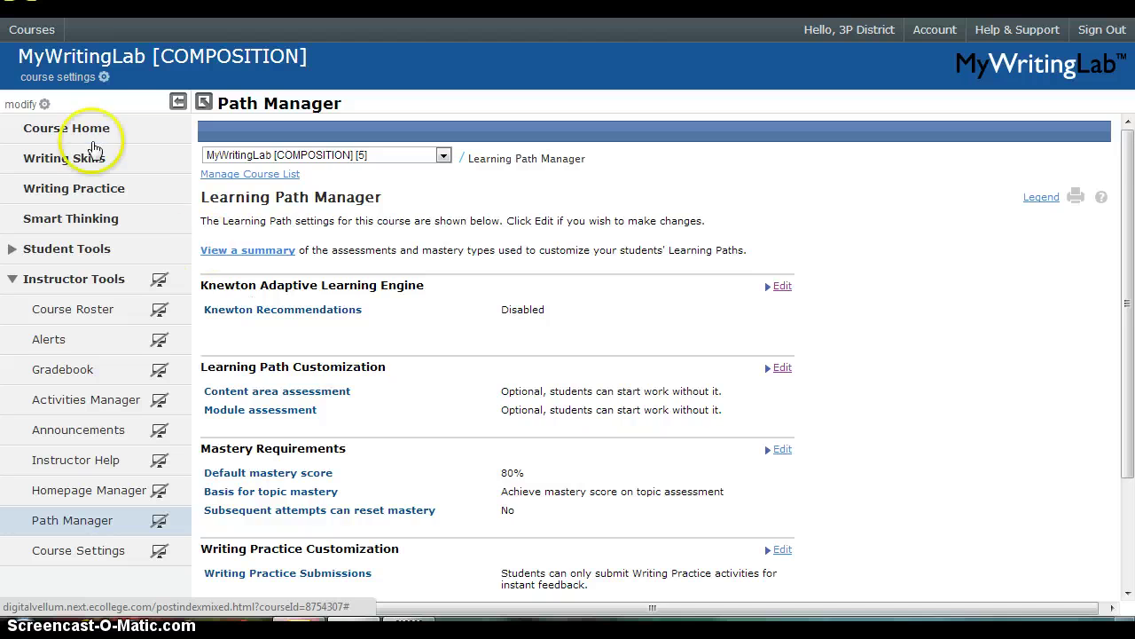
left_click(70, 160)
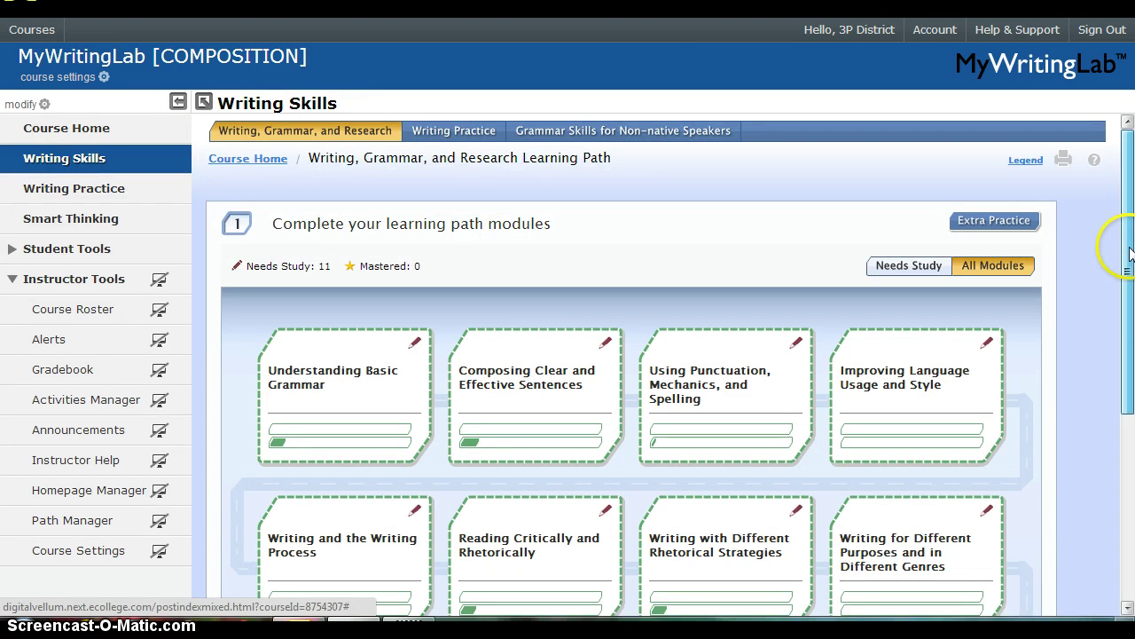
scroll(1131, 255, "down", 3)
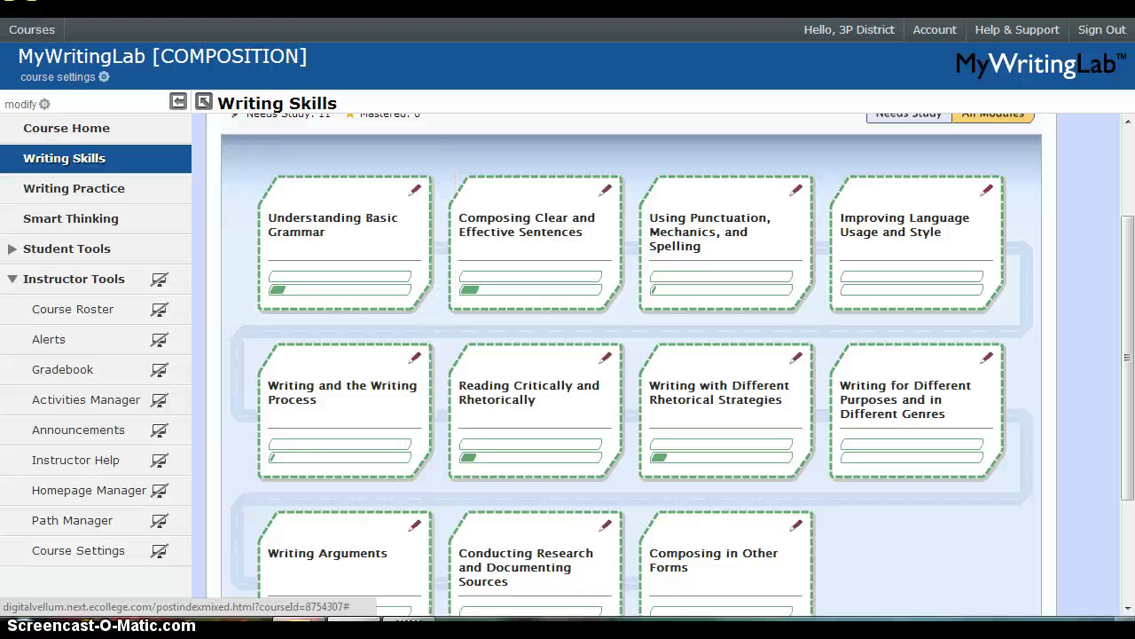
Step: View the Knewton Adaptive Learning Engine settings in the Path Manager and return to the Learning Path Manager overview
left_click(72, 520)
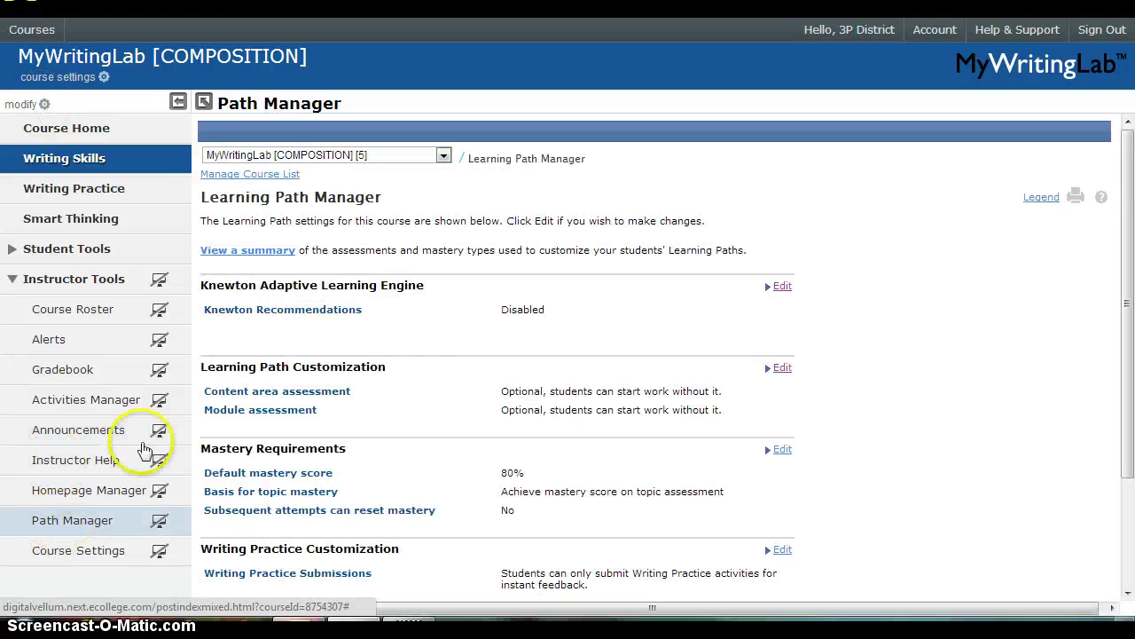
left_click(782, 287)
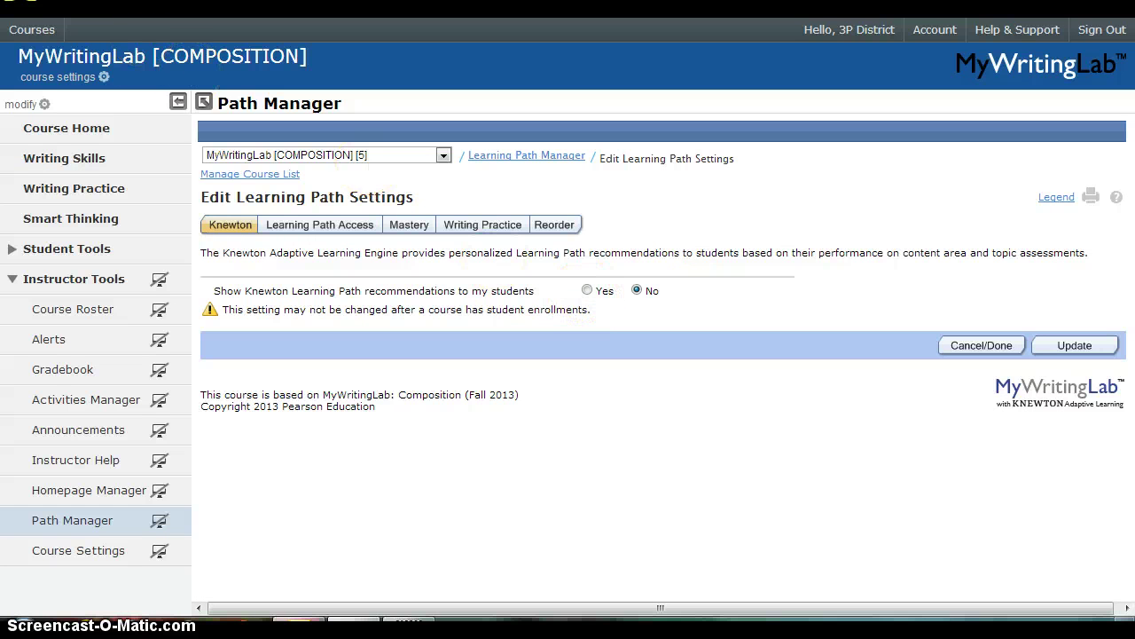
left_click(63, 369)
left_click(72, 520)
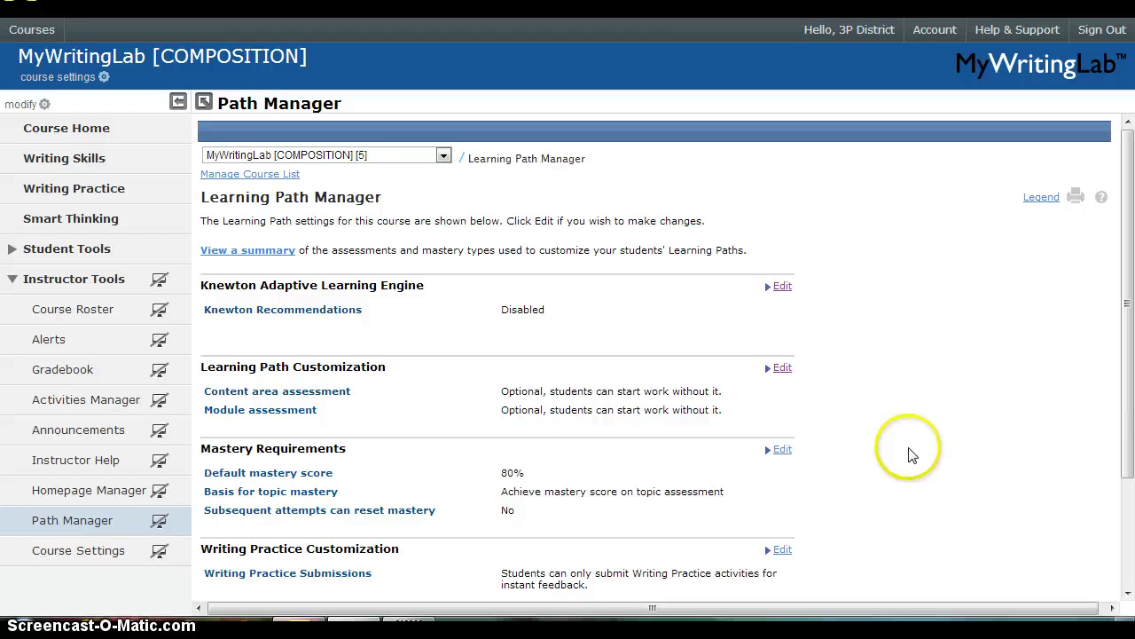
Step: Examine the Path Manager's mastery requirements, Writing Practice customization and module order settings
left_click_drag(1126, 302, 1128, 397)
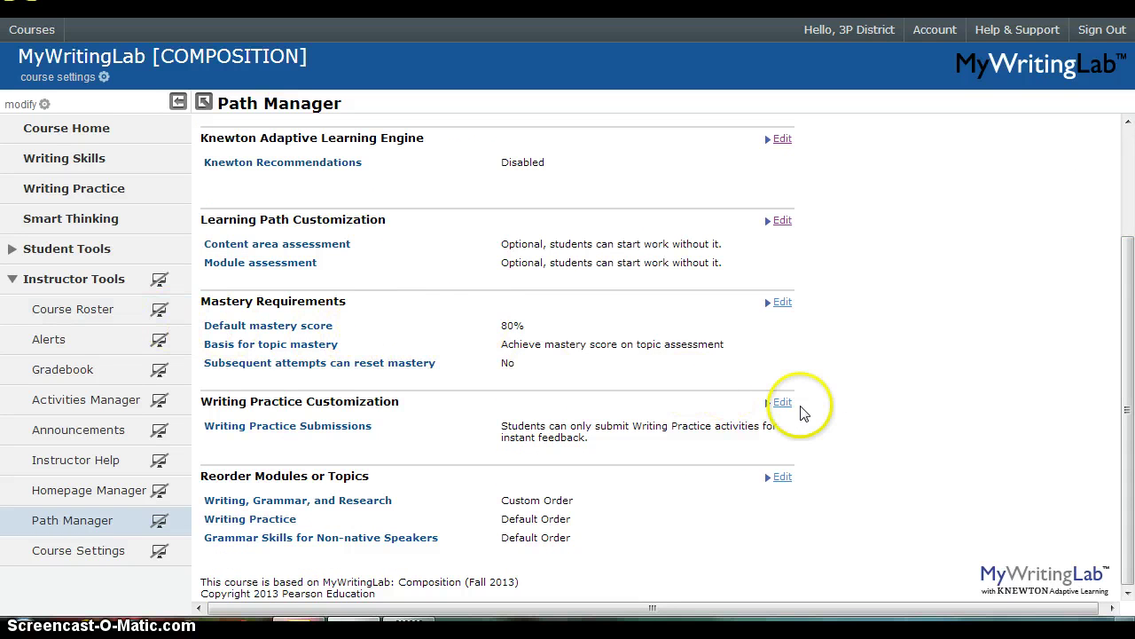
triple_click(522, 326)
left_click(543, 337)
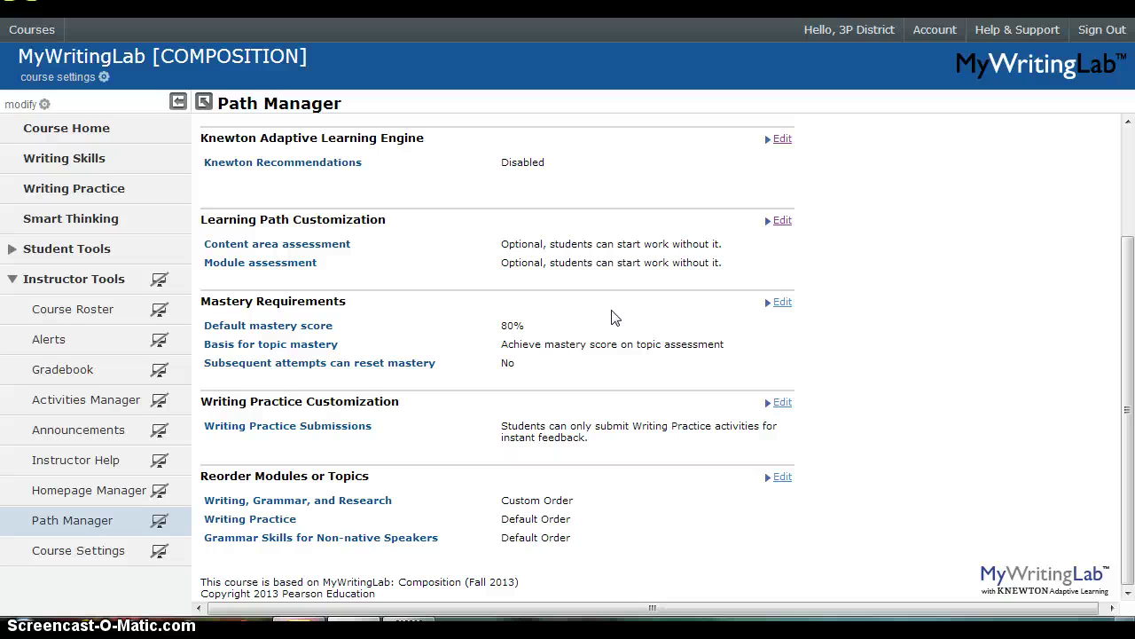
left_click(782, 302)
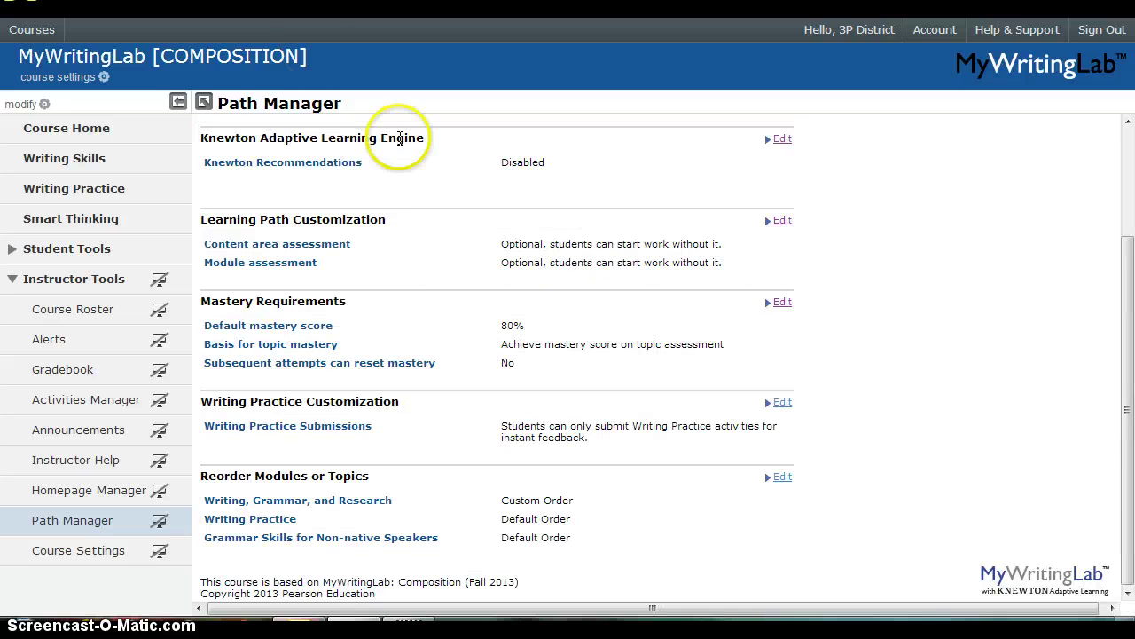
left_click_drag(1131, 282, 377, 418)
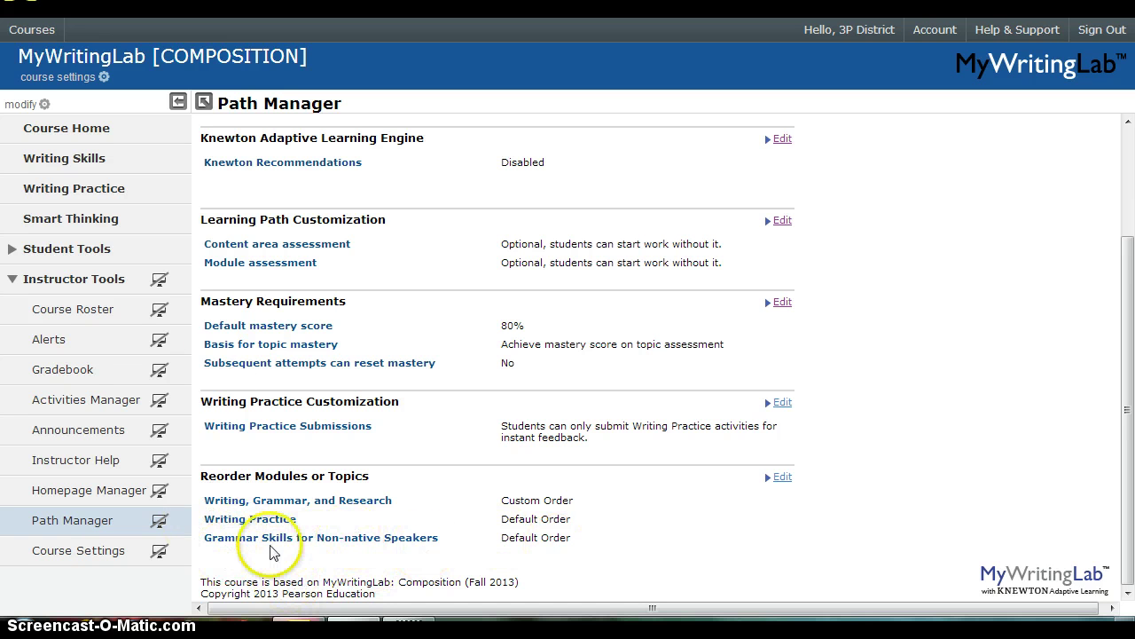
Step: Open the Grammar Skills for Non-native Speakers learning path in Writing Skills and look through its modules
left_click(88, 157)
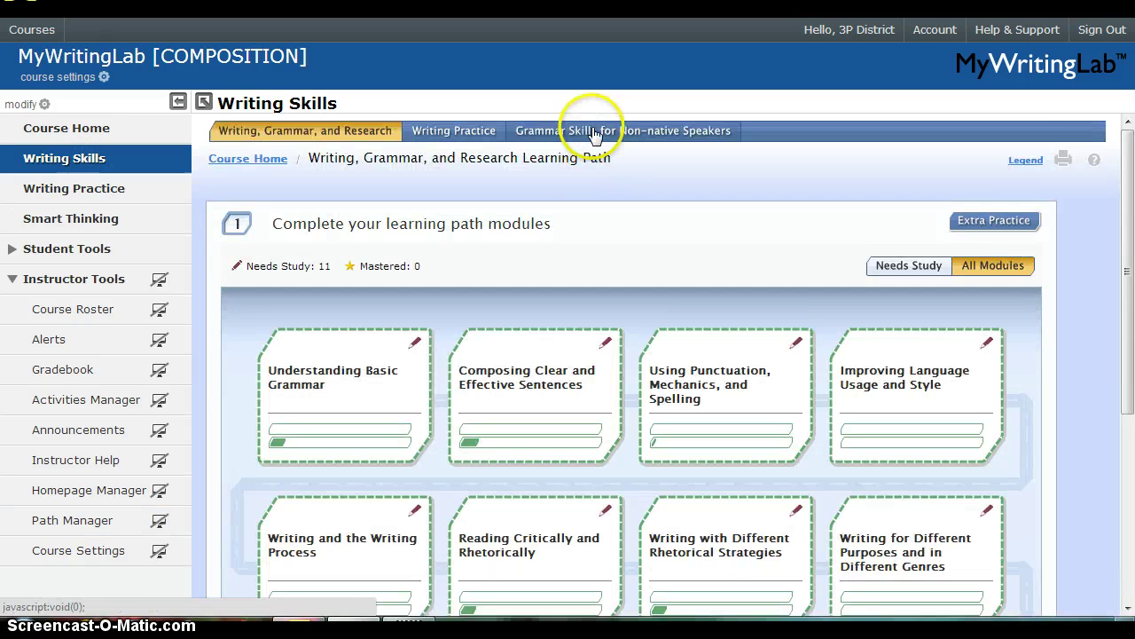
left_click(595, 133)
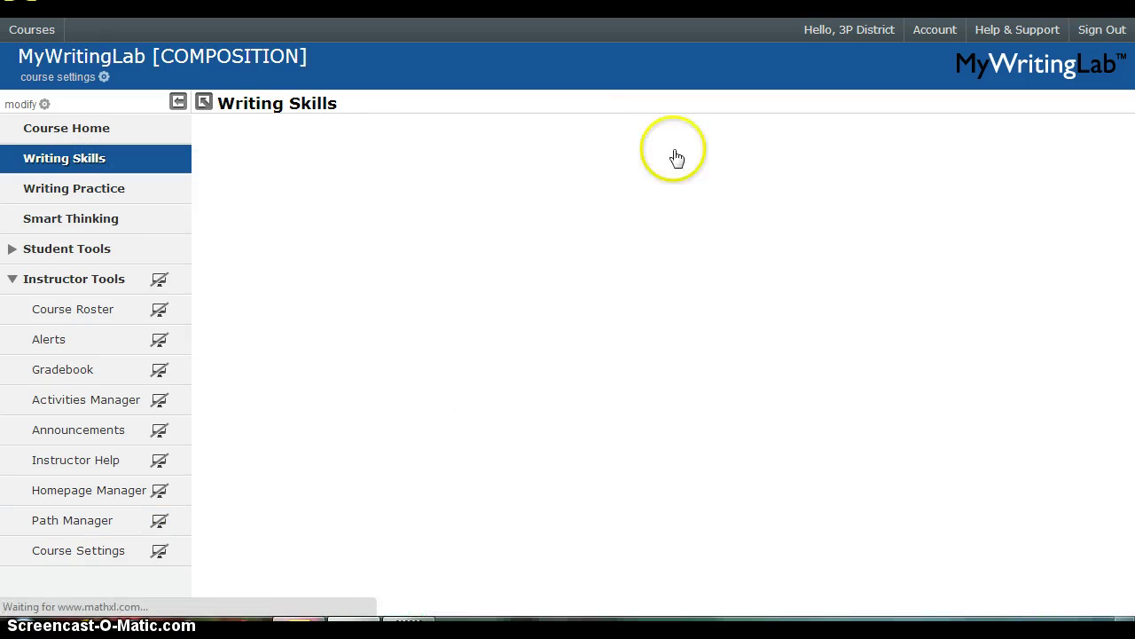
left_click_drag(1125, 153, 1132, 238)
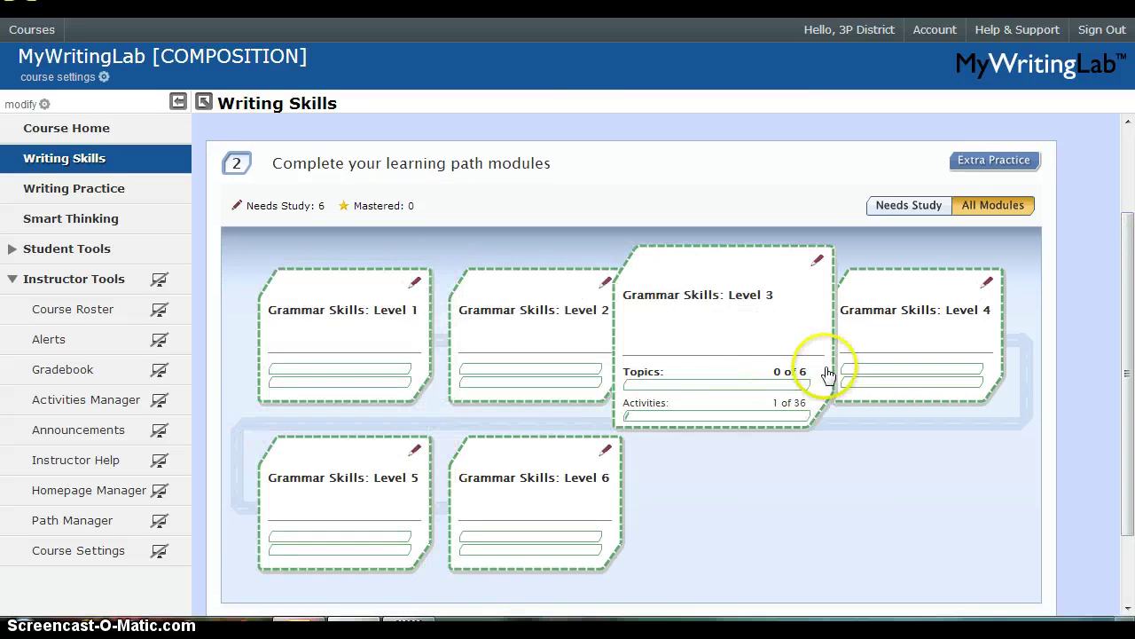
left_click_drag(1133, 375, 1130, 233)
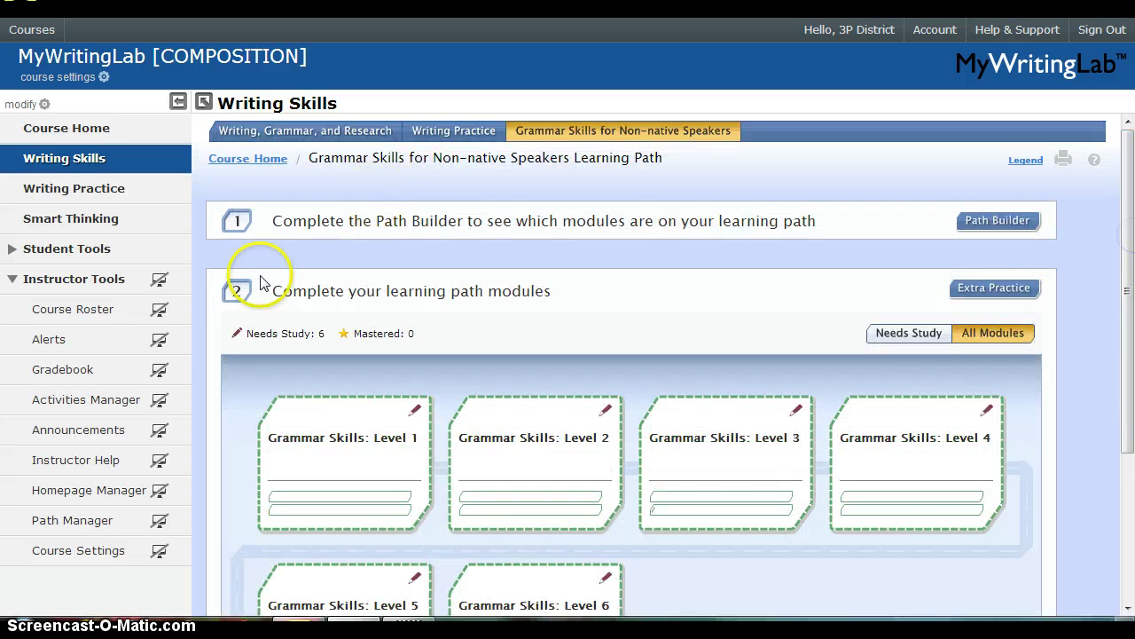
Step: Collapse the Instructor Tools group and go to the Course Home page
left_click(10, 280)
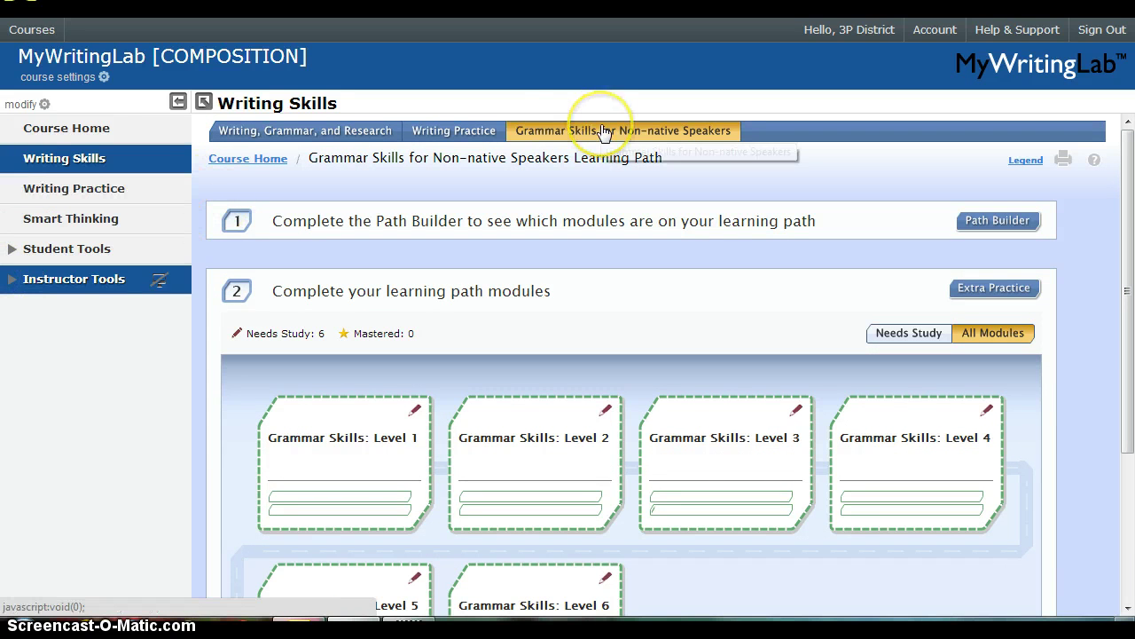
left_click(54, 130)
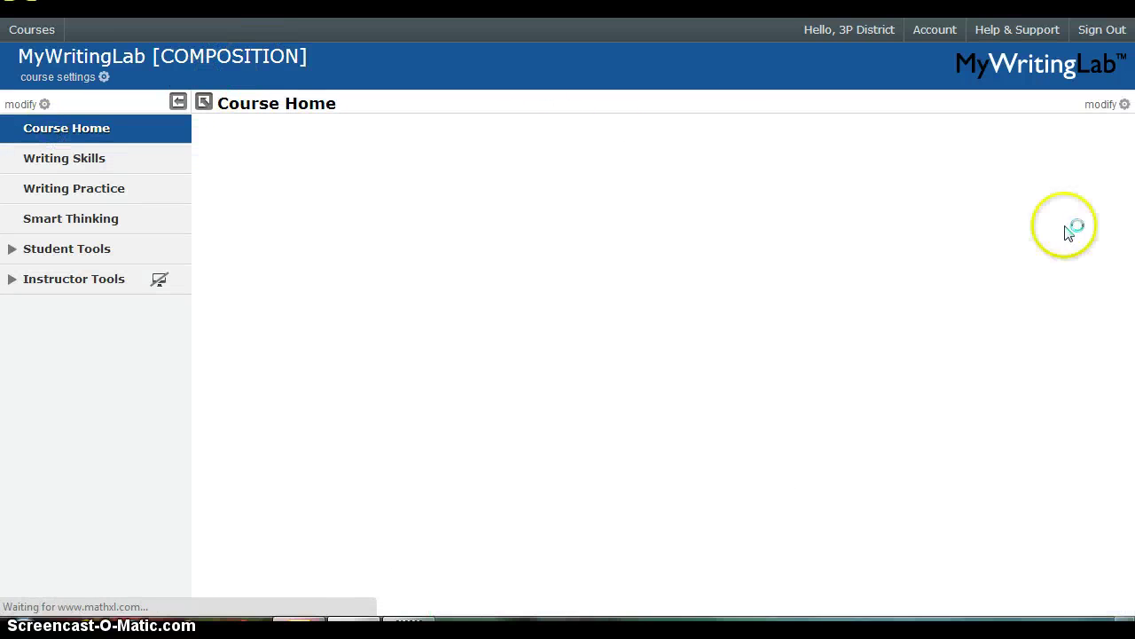